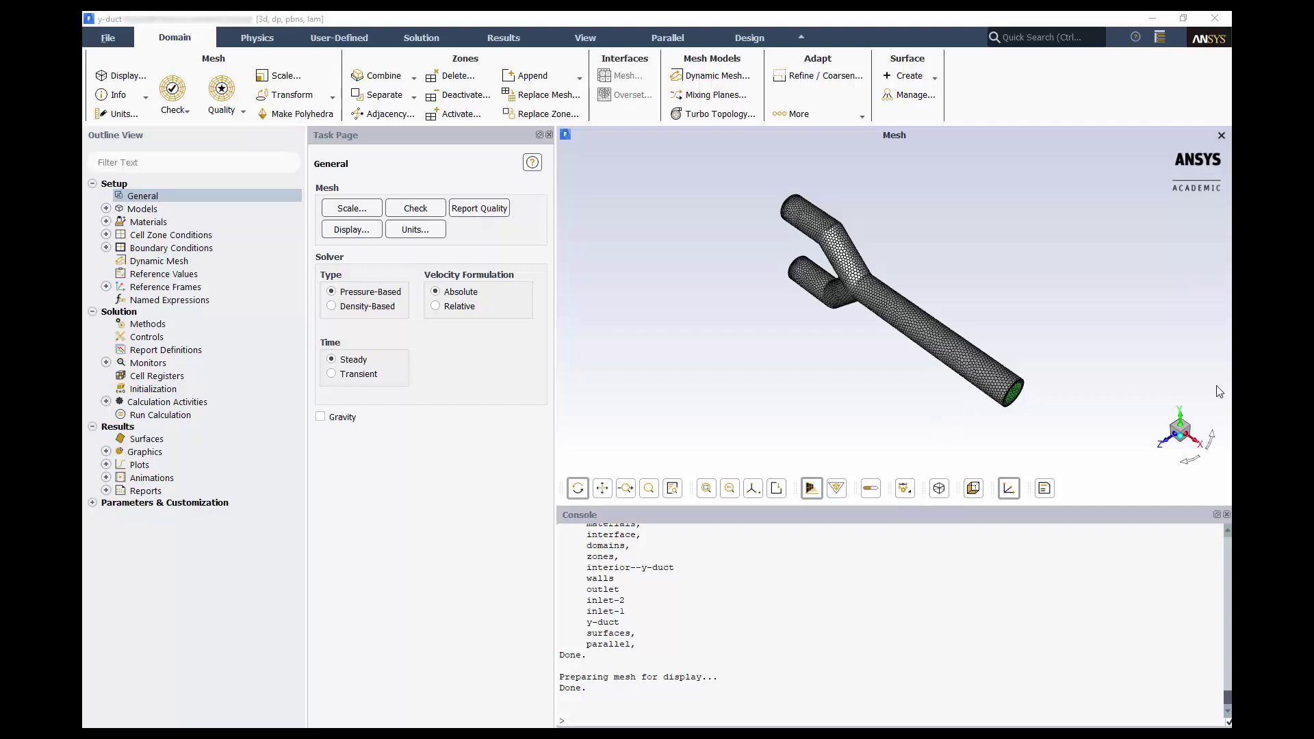
Open the File menu and dismiss it without making any changes
{"action": "left_click", "coordinate": [108, 37]}
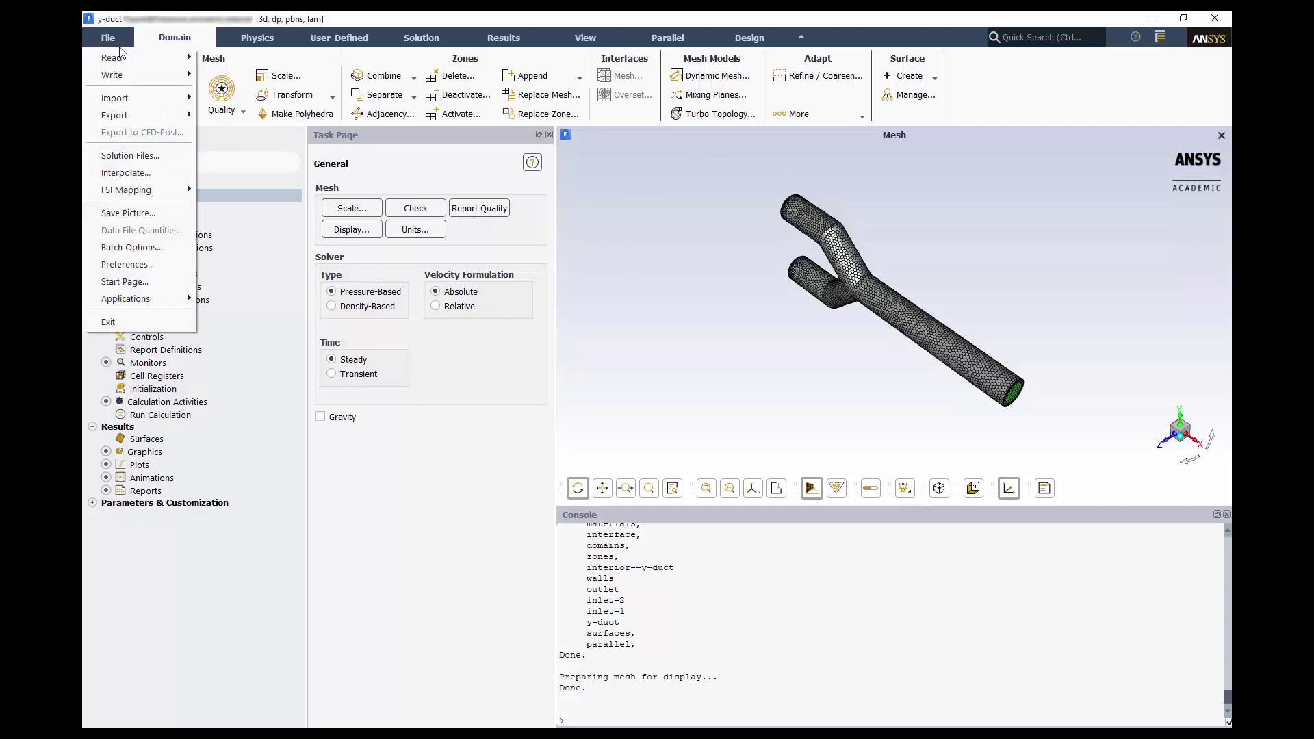
{"action": "mouse_move", "coordinate": [171, 57]}
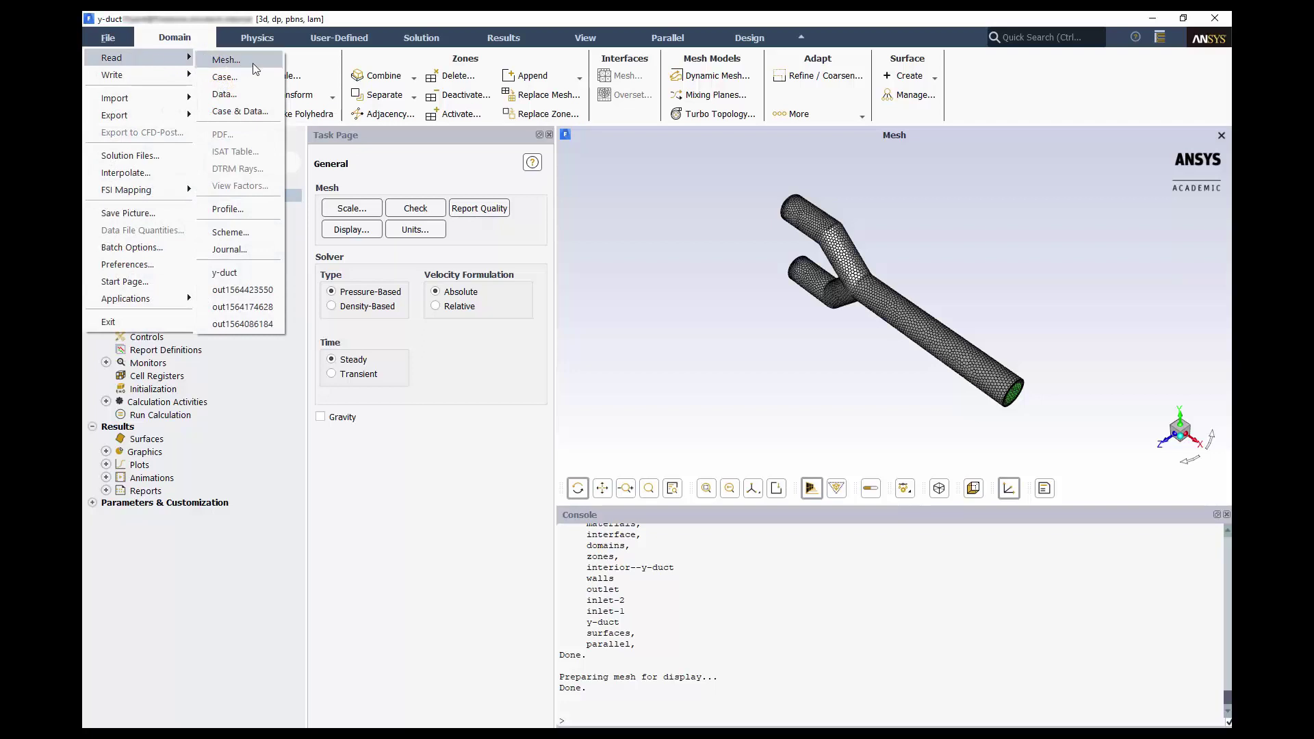
{"action": "left_click", "coordinate": [248, 185]}
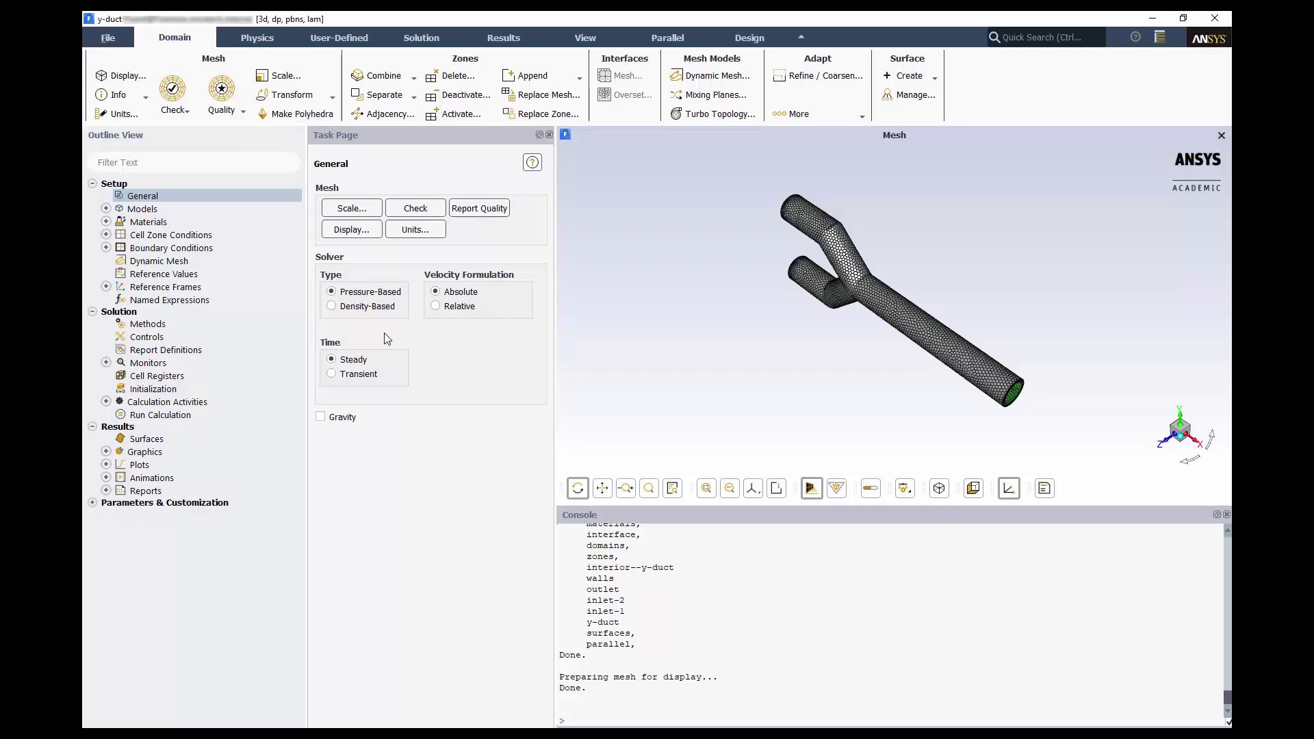
Switch on the Energy model from the Physics Models list
{"action": "left_click", "coordinate": [258, 41]}
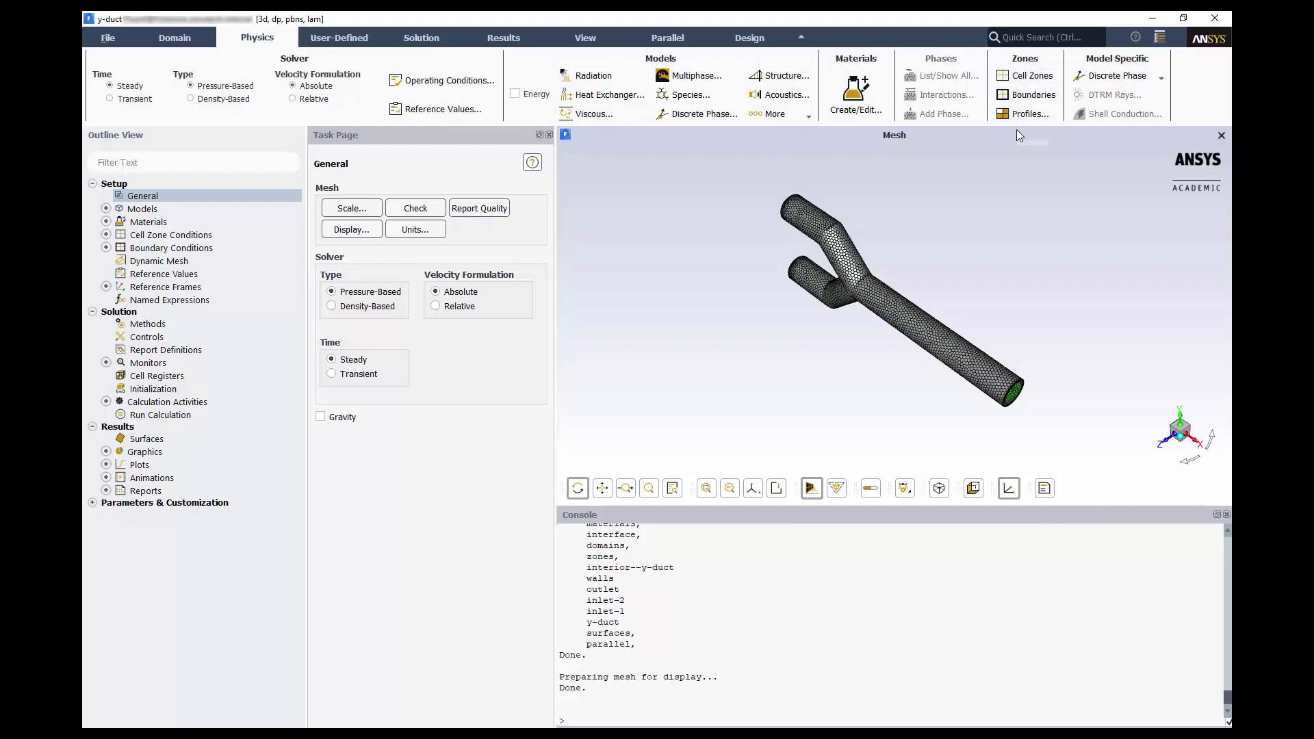
{"action": "double_click", "coordinate": [152, 209]}
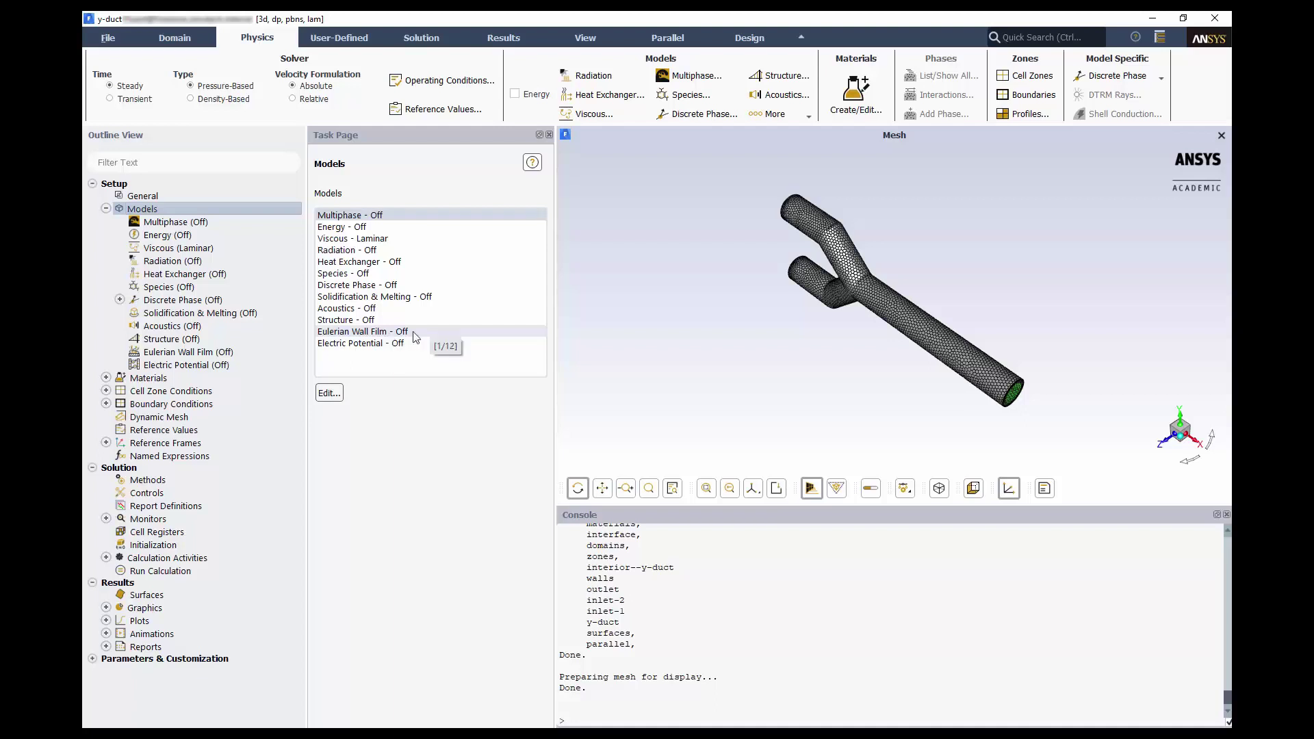
{"action": "left_click", "coordinate": [529, 99]}
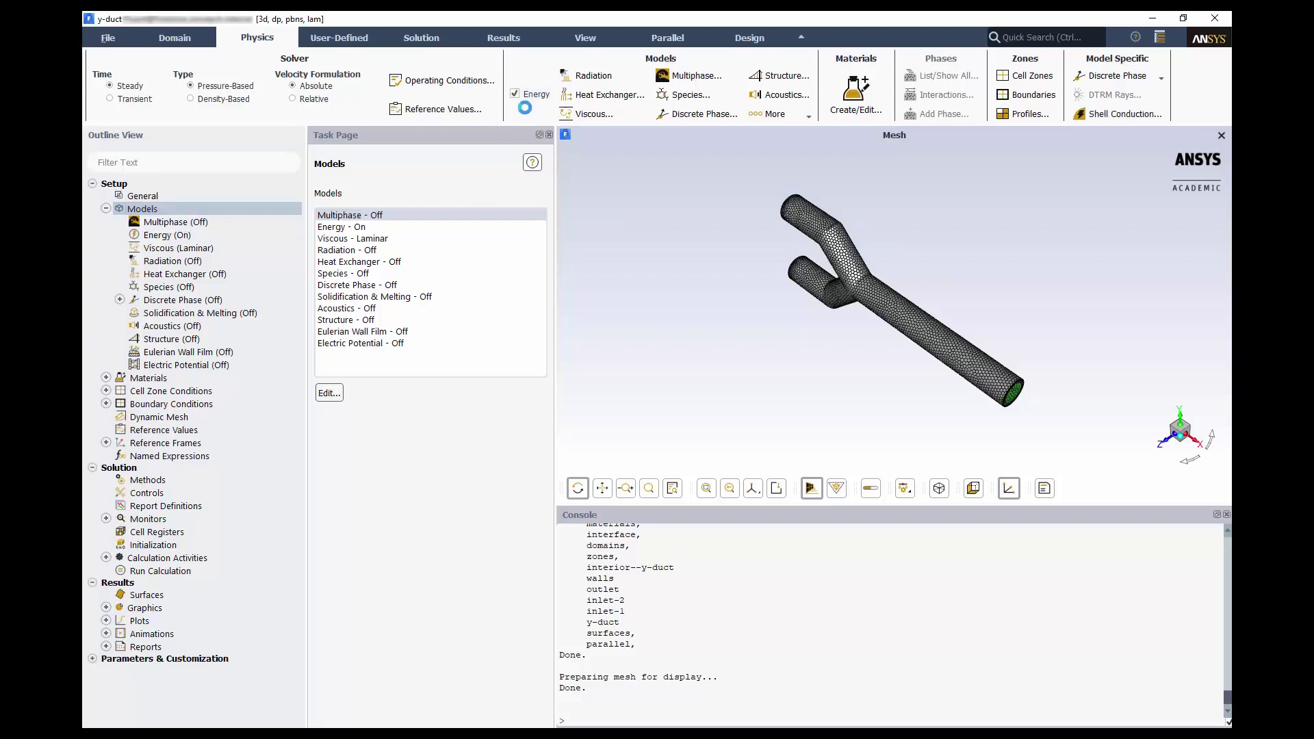
Change the viscous model from laminar to standard k-epsilon with standard wall functions
{"action": "left_click", "coordinate": [586, 115]}
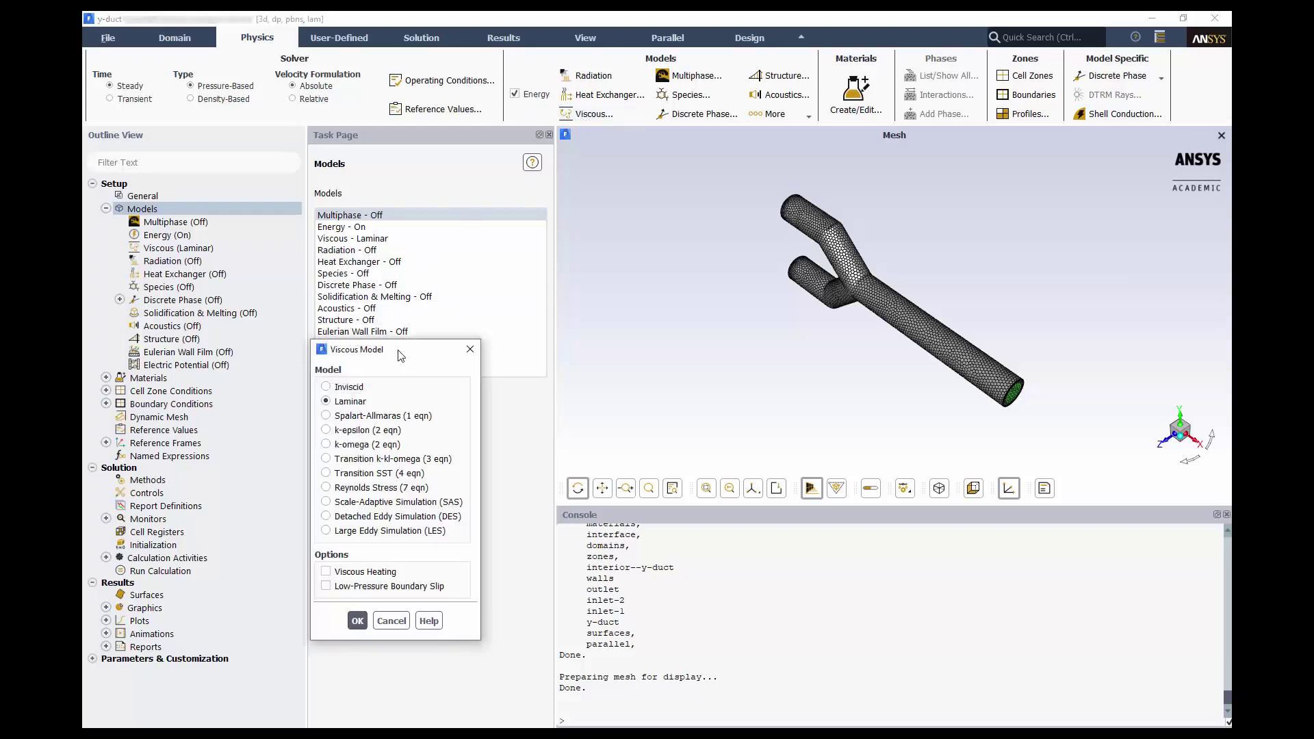
{"action": "left_click_drag", "start_coordinate": [407, 347], "coordinate": [416, 177]}
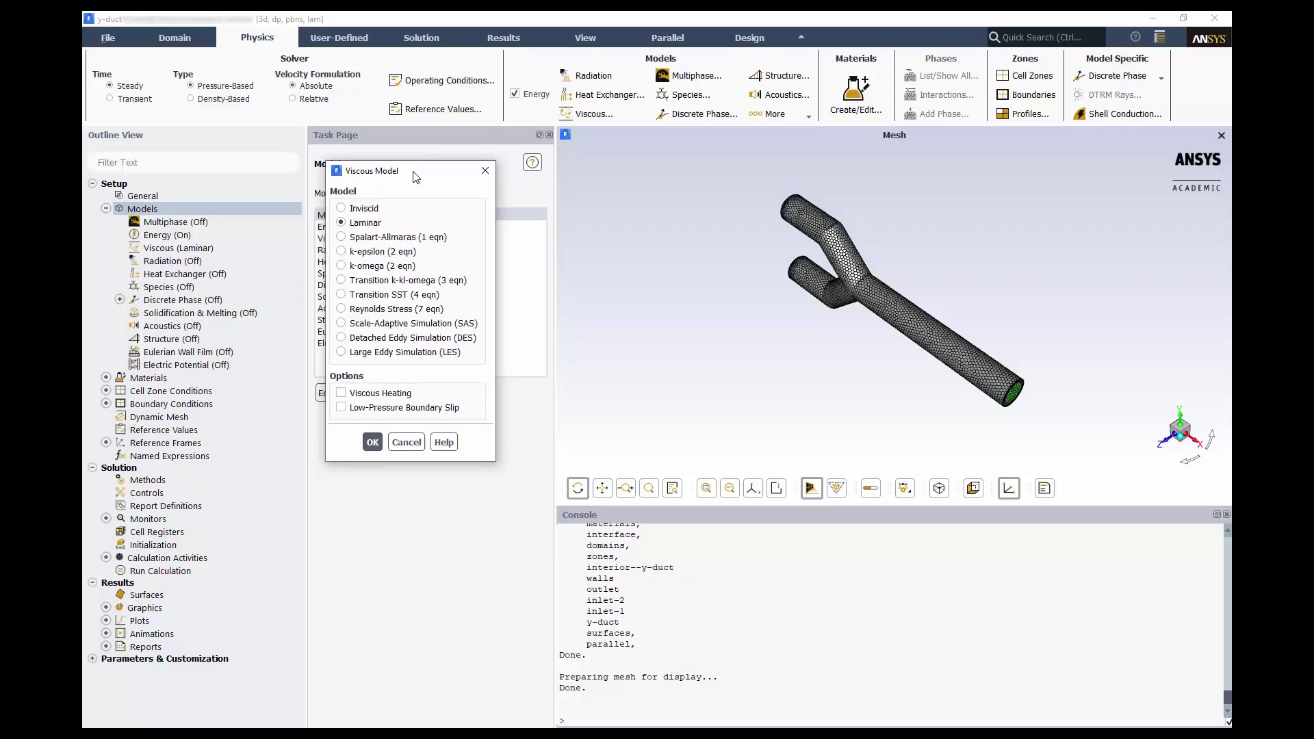
{"action": "left_click", "coordinate": [384, 253]}
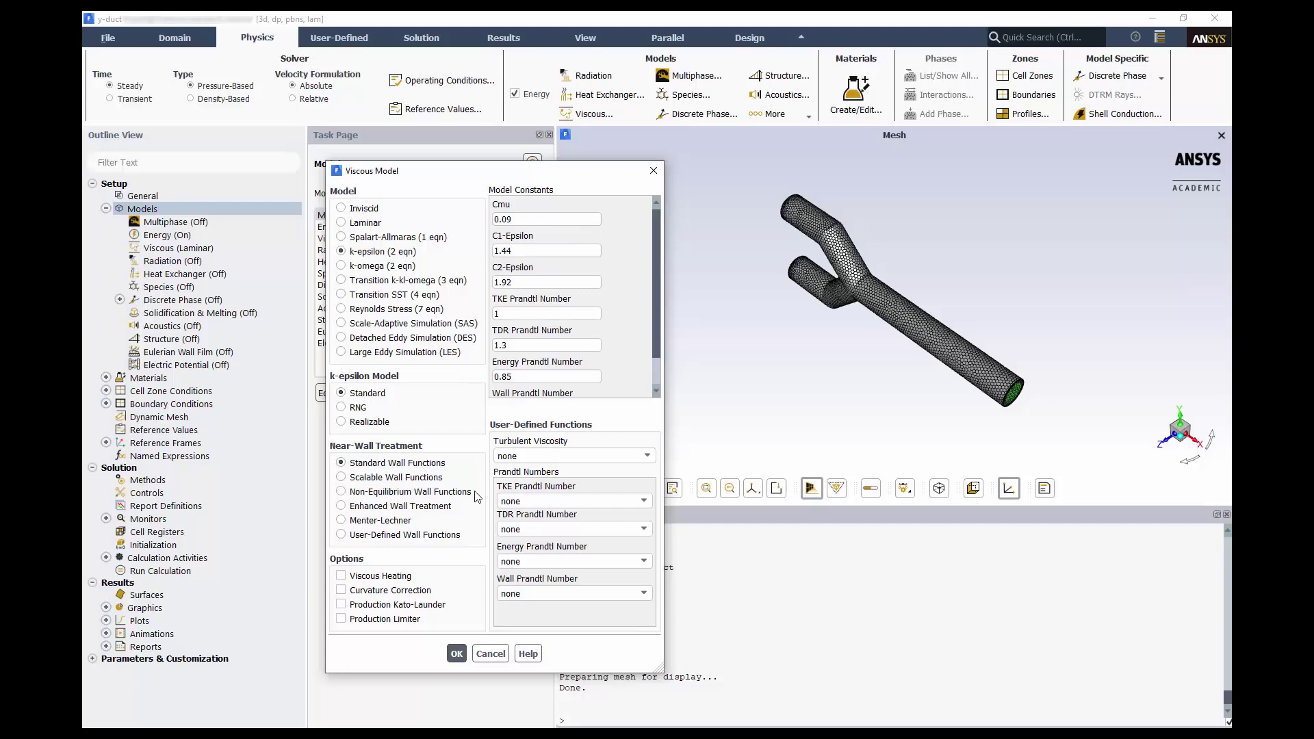
{"action": "left_click", "coordinate": [455, 654]}
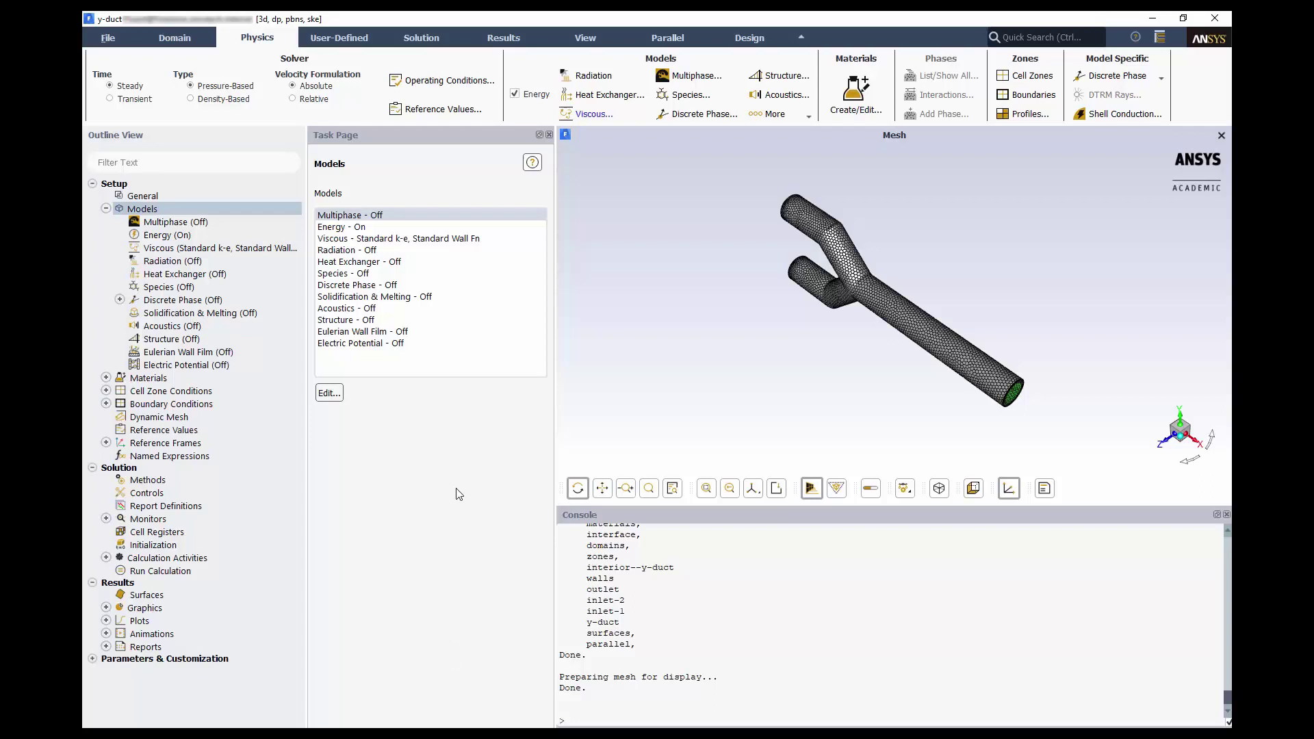
Open the Create/Edit Materials dialog showing air's default properties
{"action": "left_click", "coordinate": [846, 113]}
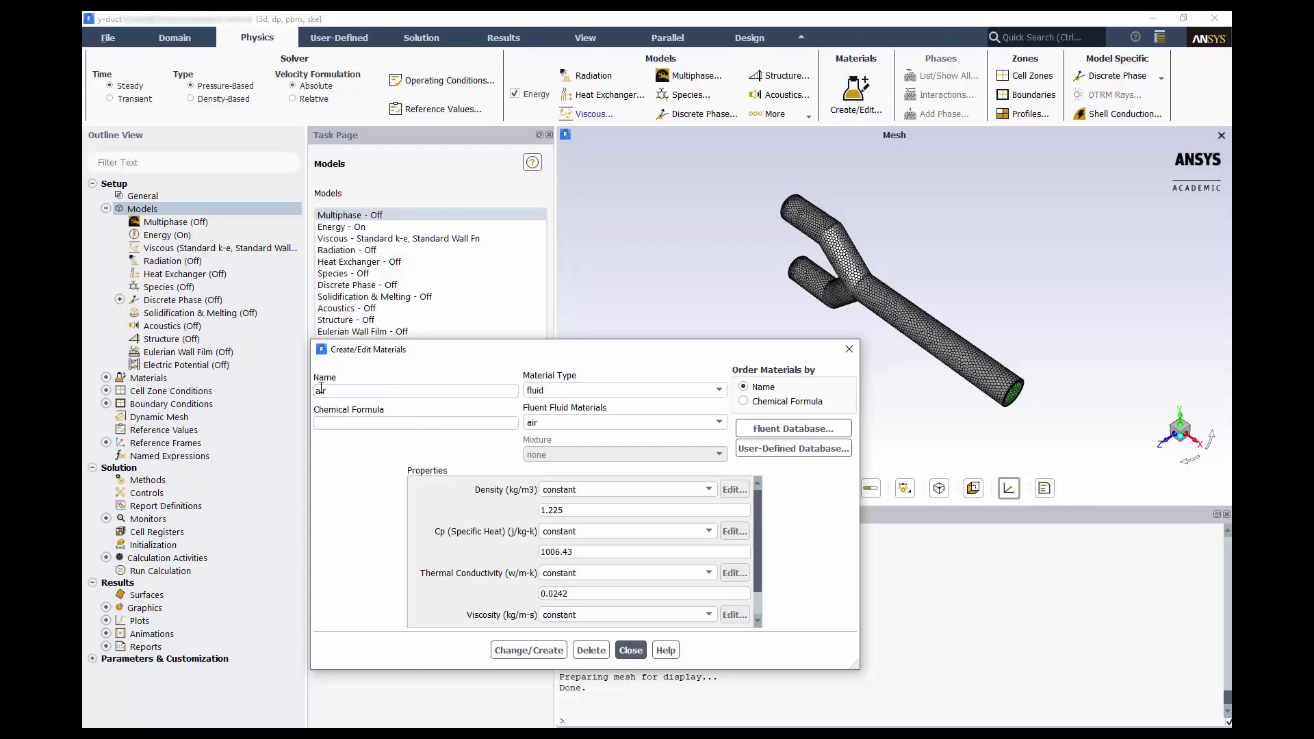
{"action": "left_click", "coordinate": [805, 431]}
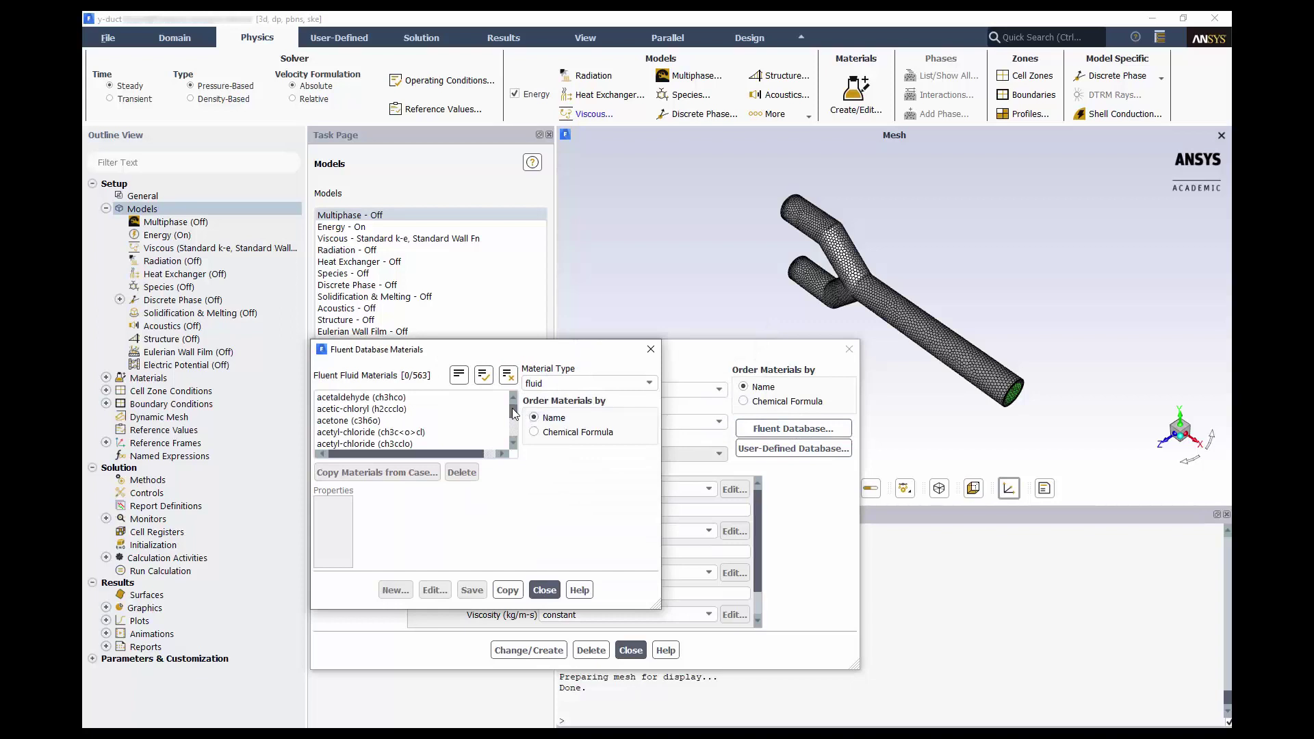
{"action": "left_click_drag", "start_coordinate": [513, 409], "coordinate": [517, 436]}
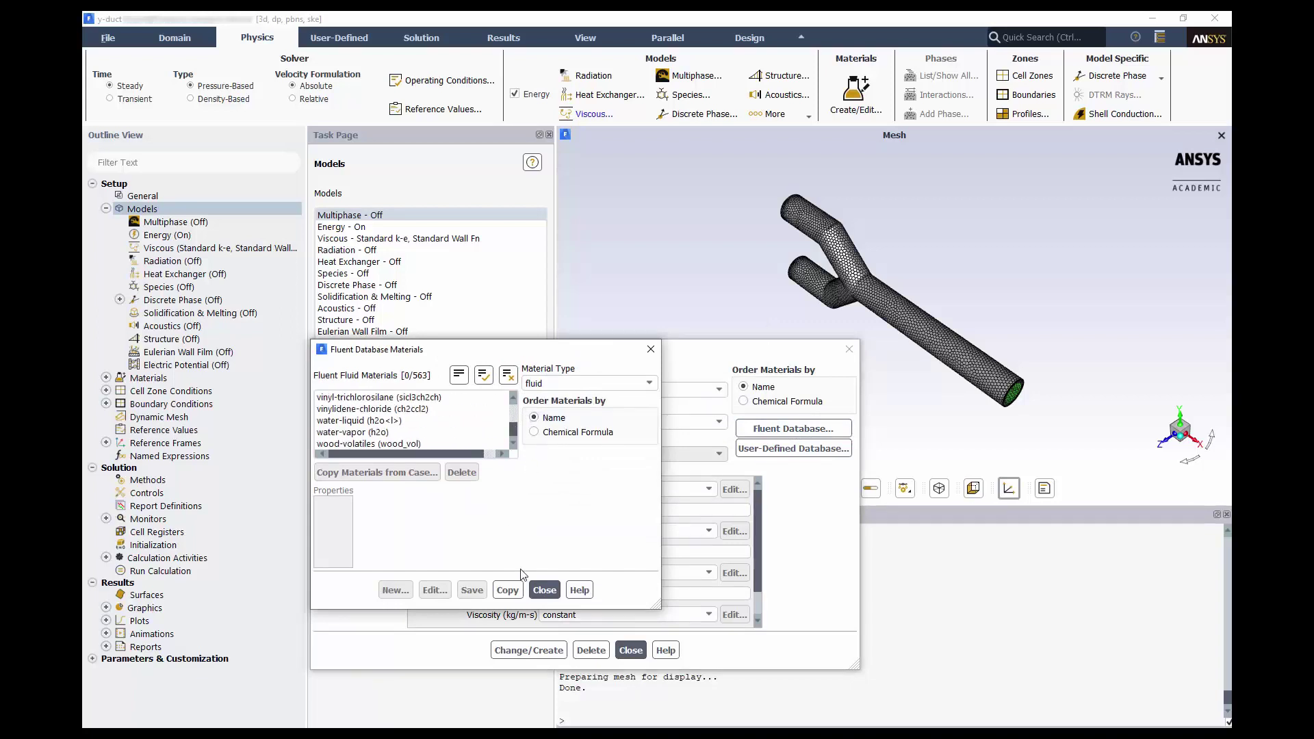
{"action": "left_click", "coordinate": [545, 590]}
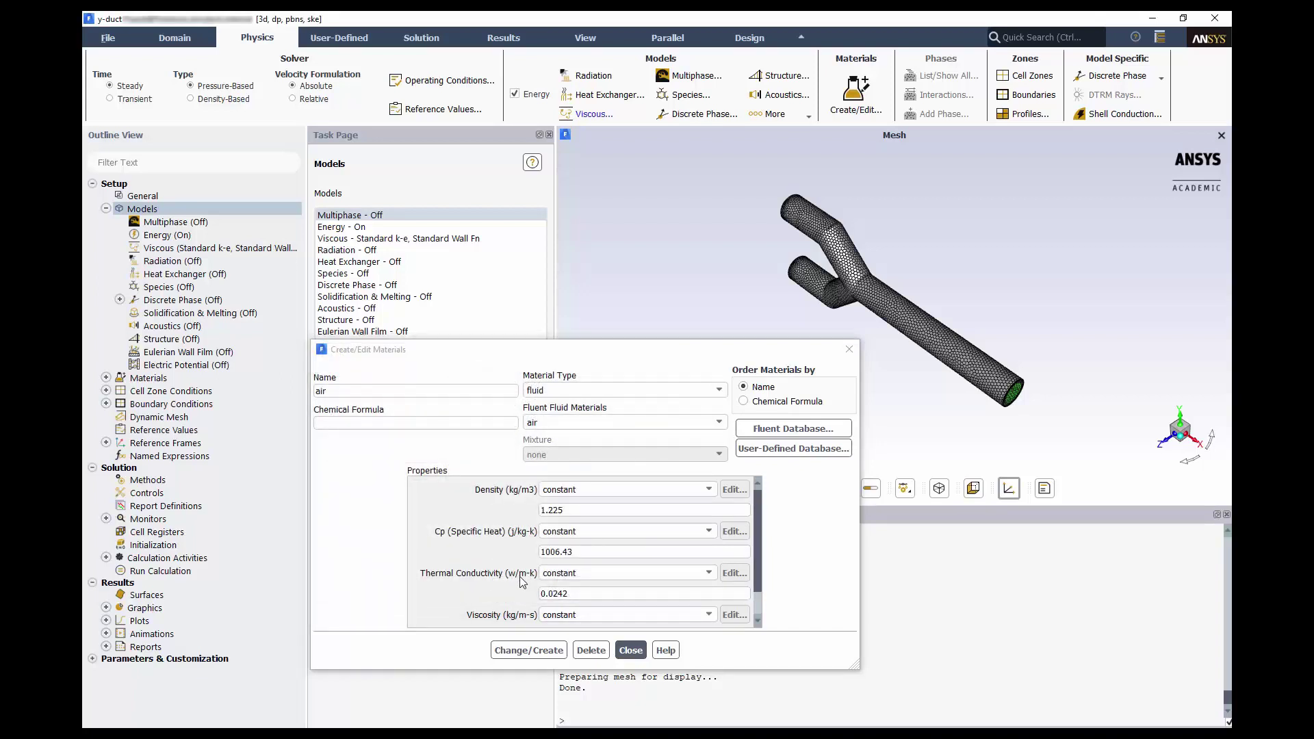
Give air density 1.137, Cp 1007, conductivity 0.02689 and viscosity 1.903e-05, then apply and close
{"action": "left_click_drag", "start_coordinate": [566, 510], "coordinate": [487, 511]}
{"action": "type", "text": "1.137"}
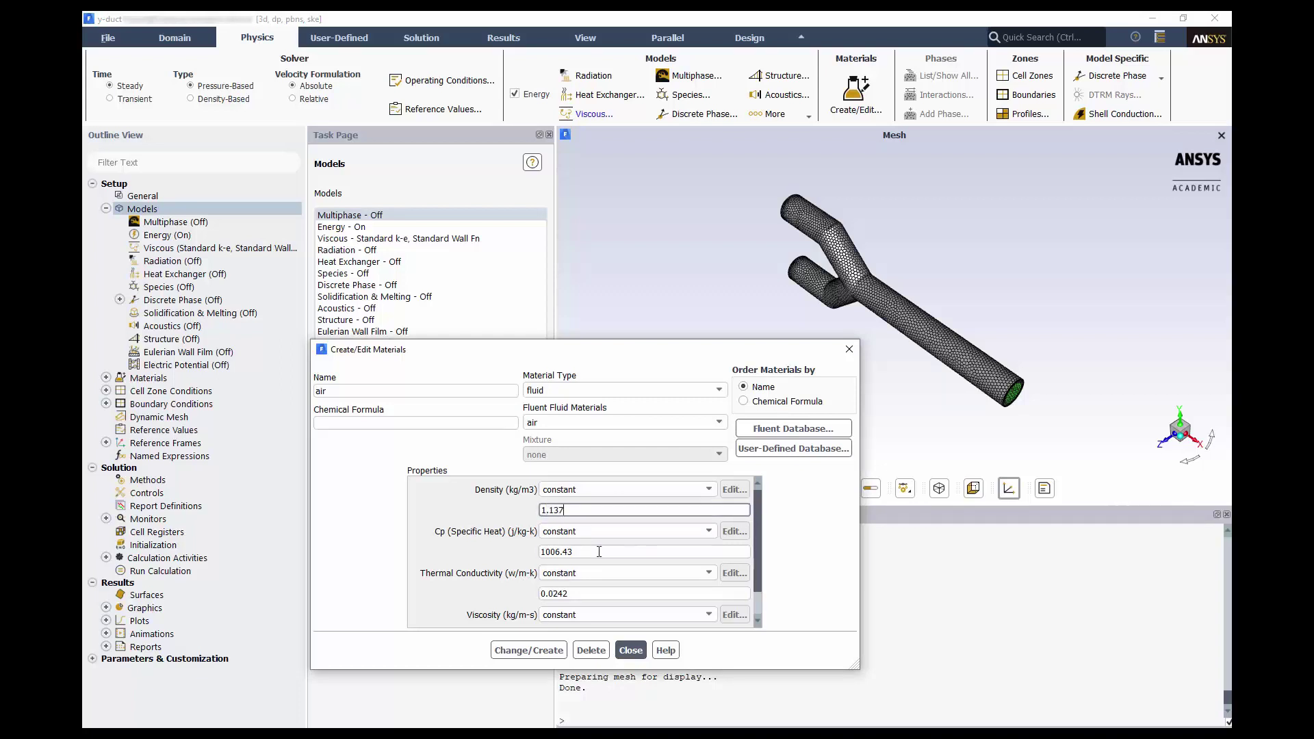
{"action": "left_click_drag", "start_coordinate": [601, 552], "coordinate": [479, 545]}
{"action": "type", "text": "1007"}
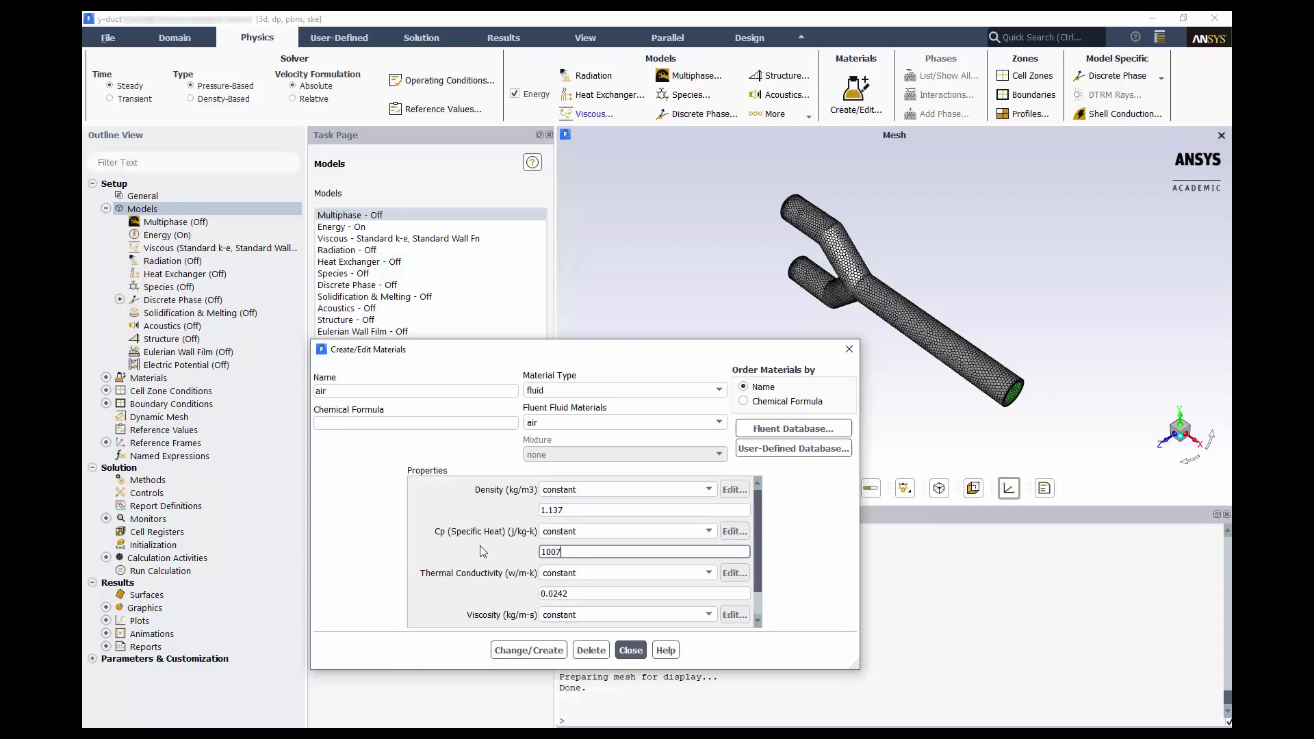
{"action": "left_click_drag", "start_coordinate": [616, 593], "coordinate": [440, 578]}
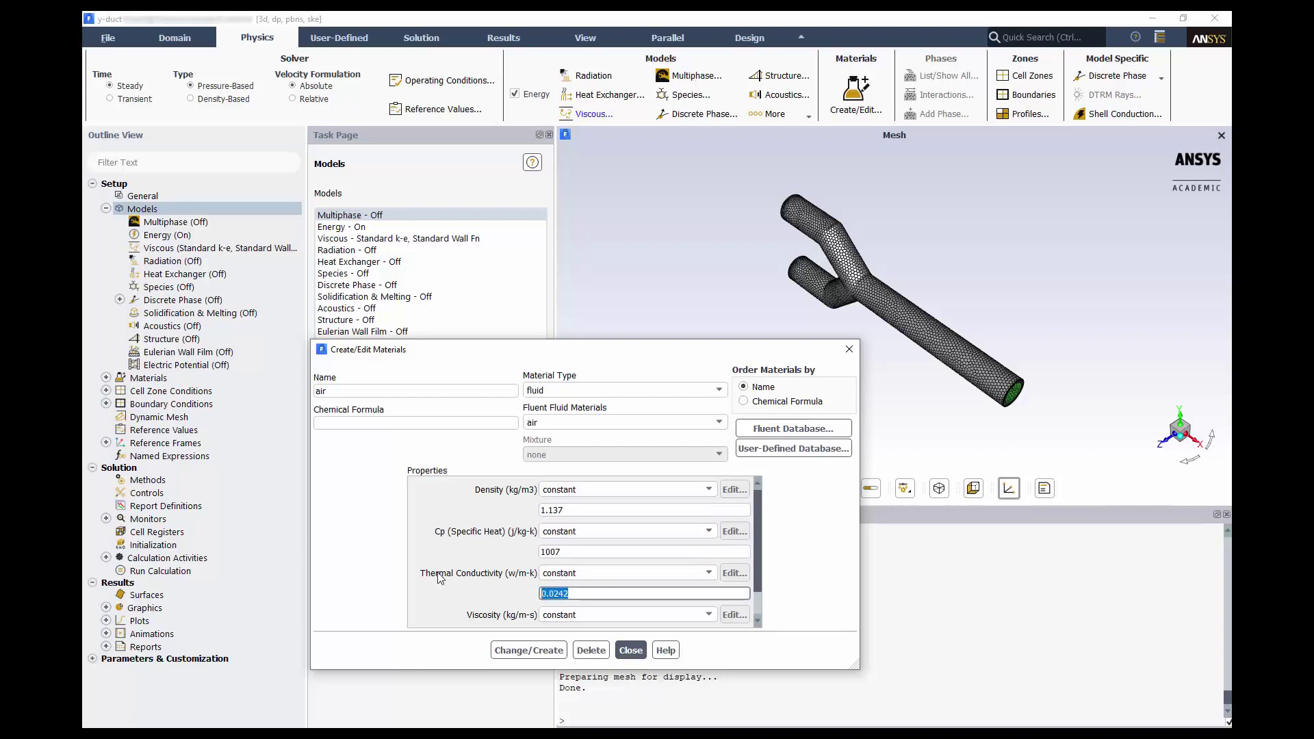
{"action": "type", "text": "0.02689"}
{"action": "scroll", "coordinate": [440, 578], "scroll_direction": "down", "scroll_amount": 1}
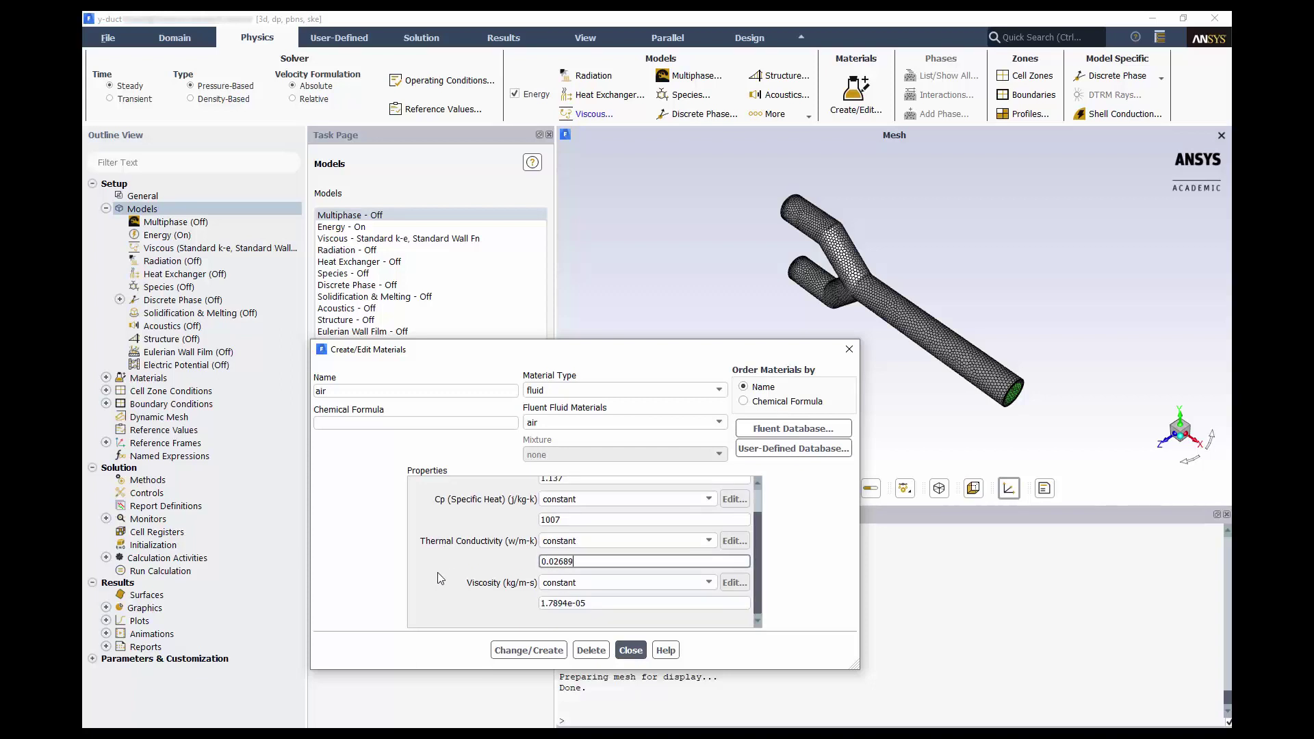
{"action": "left_click_drag", "start_coordinate": [581, 603], "coordinate": [501, 590]}
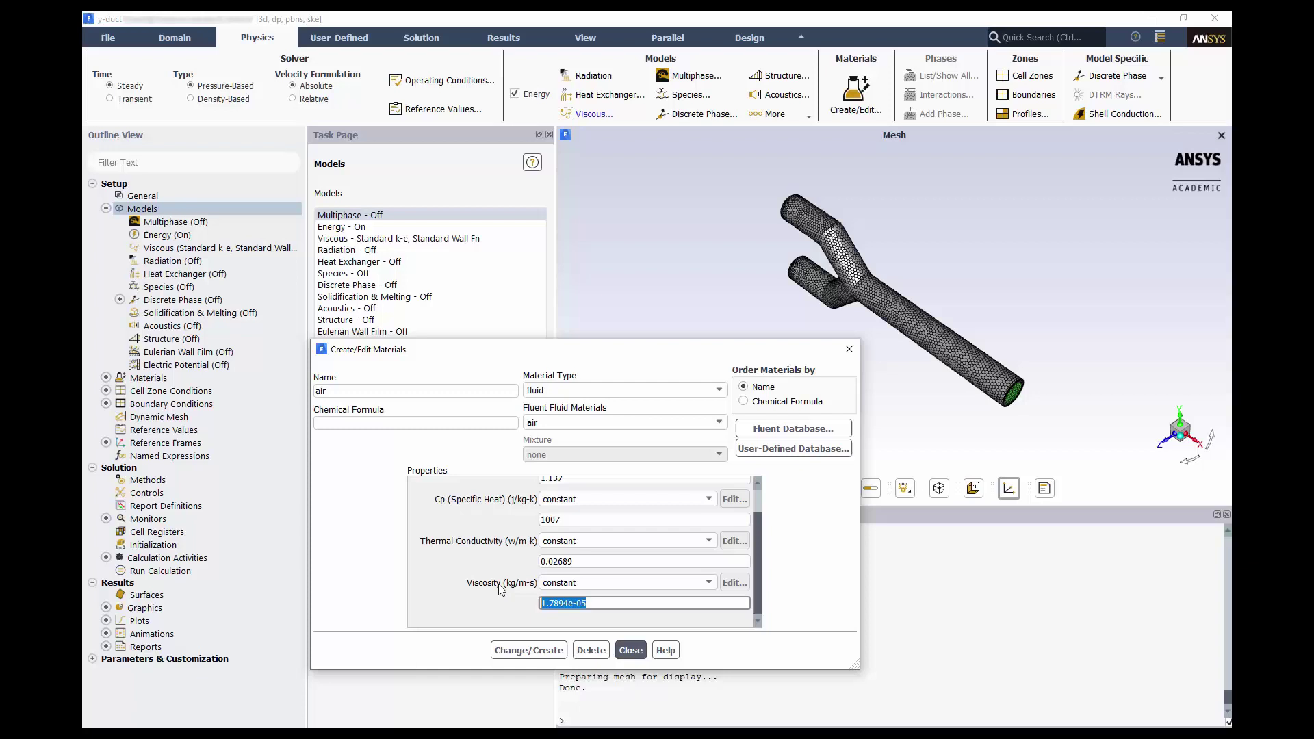
{"action": "type", "text": "1.903e-"}
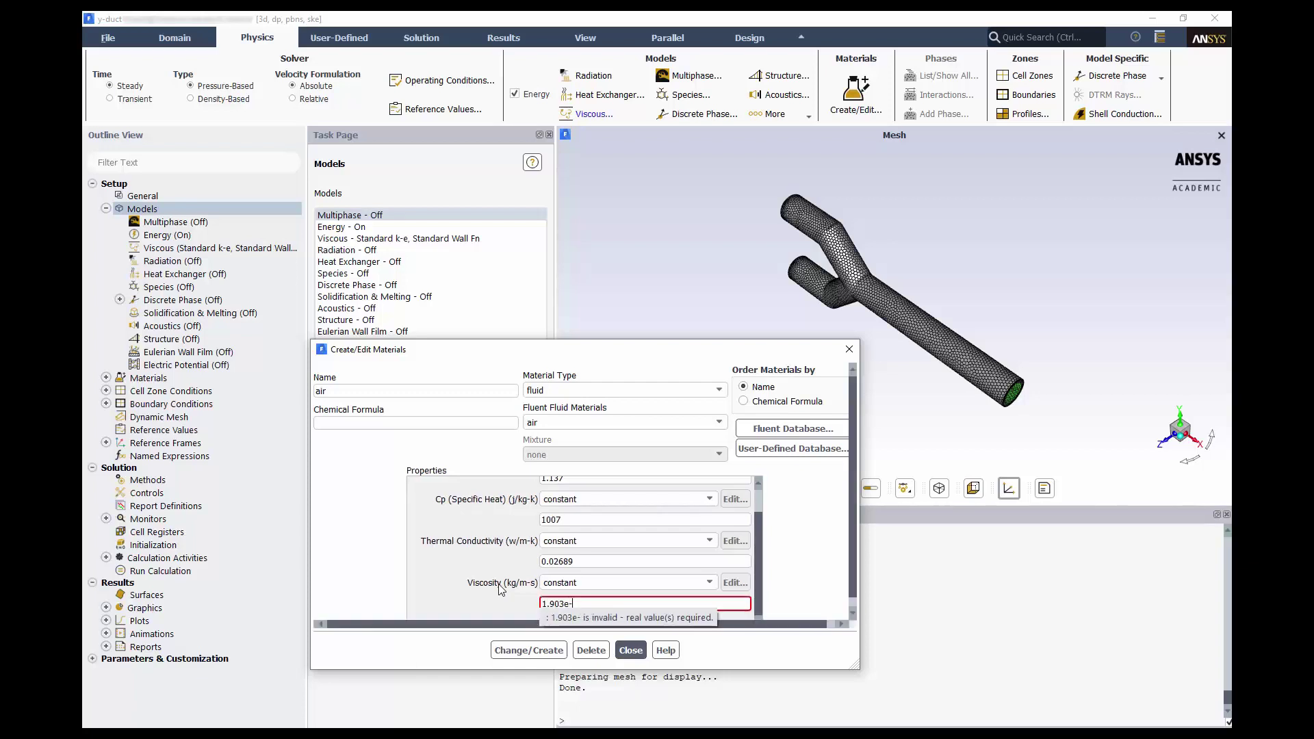
{"action": "type", "text": "05"}
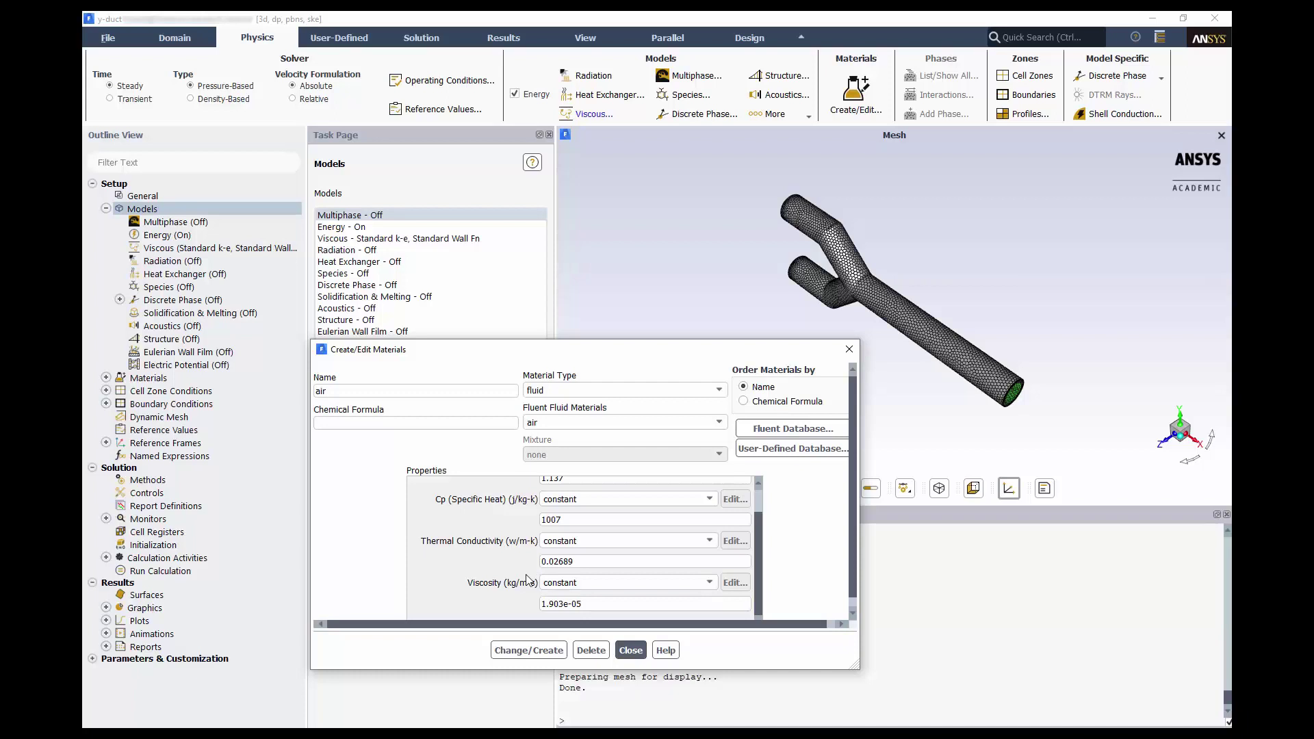
{"action": "left_click", "coordinate": [528, 650]}
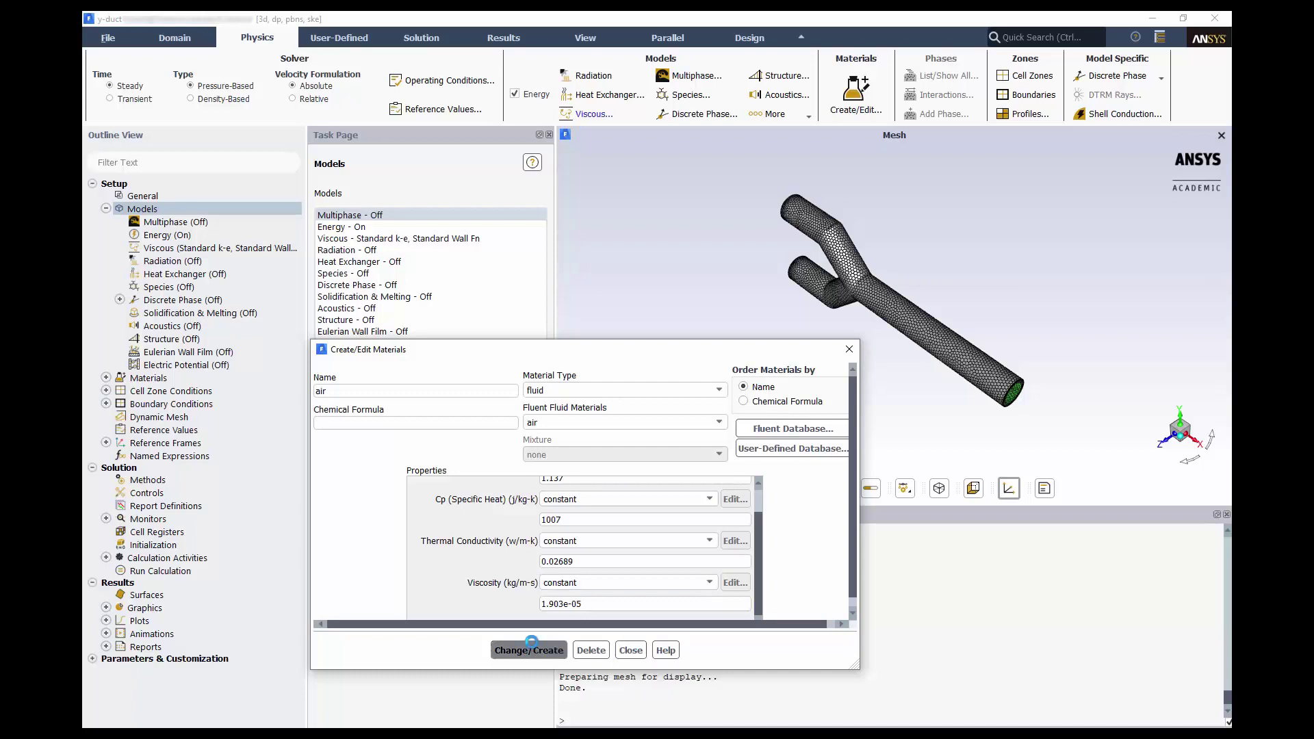
{"action": "left_click", "coordinate": [630, 651]}
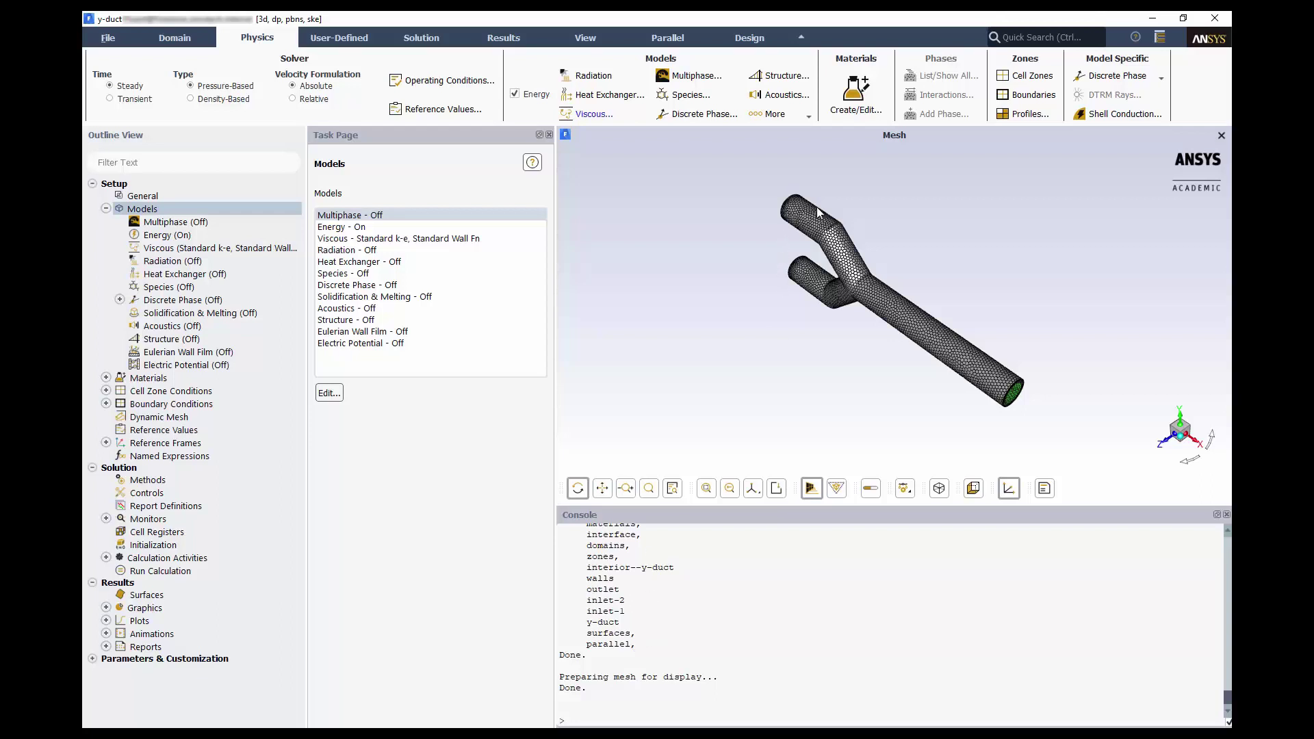
Confirm the y-duct fluid cell zone uses air as its material
{"action": "left_click", "coordinate": [1025, 76]}
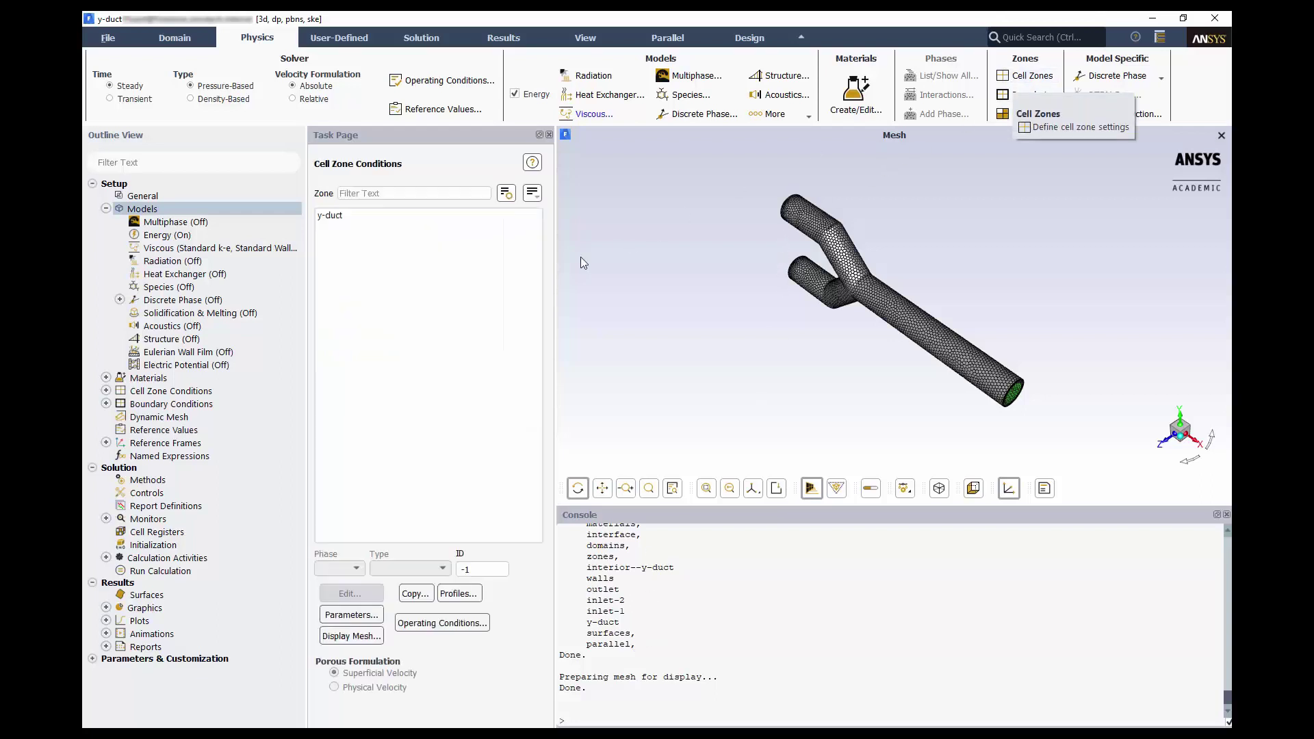
{"action": "left_click", "coordinate": [359, 216]}
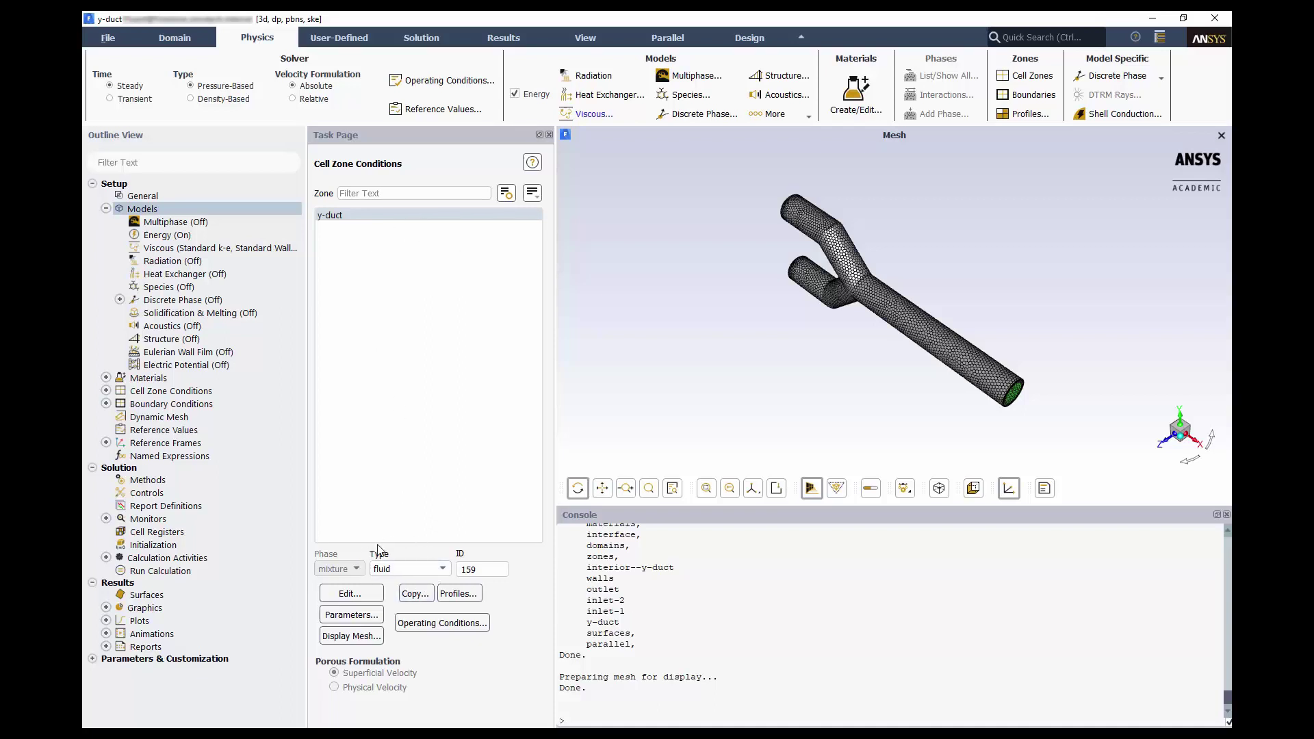
{"action": "left_click", "coordinate": [365, 592]}
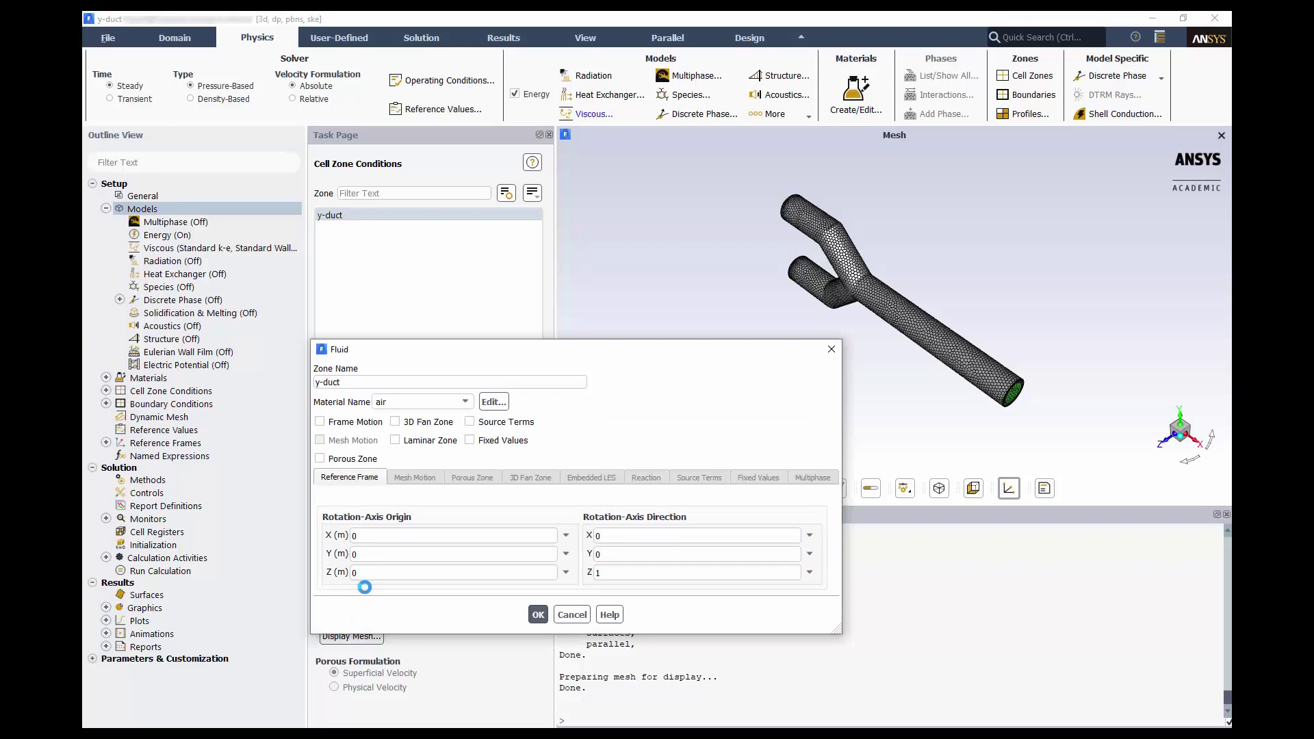
{"action": "left_click", "coordinate": [408, 403]}
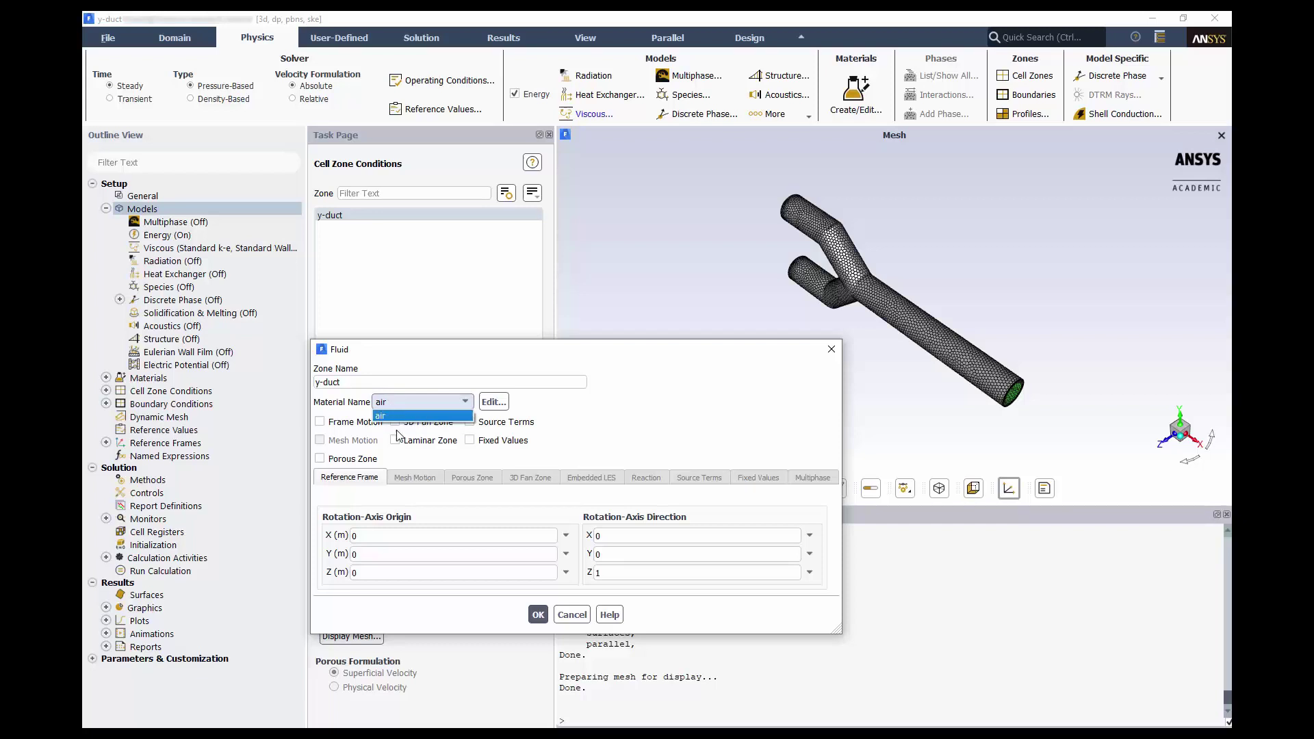
{"action": "left_click", "coordinate": [831, 351]}
{"action": "left_click", "coordinate": [832, 351]}
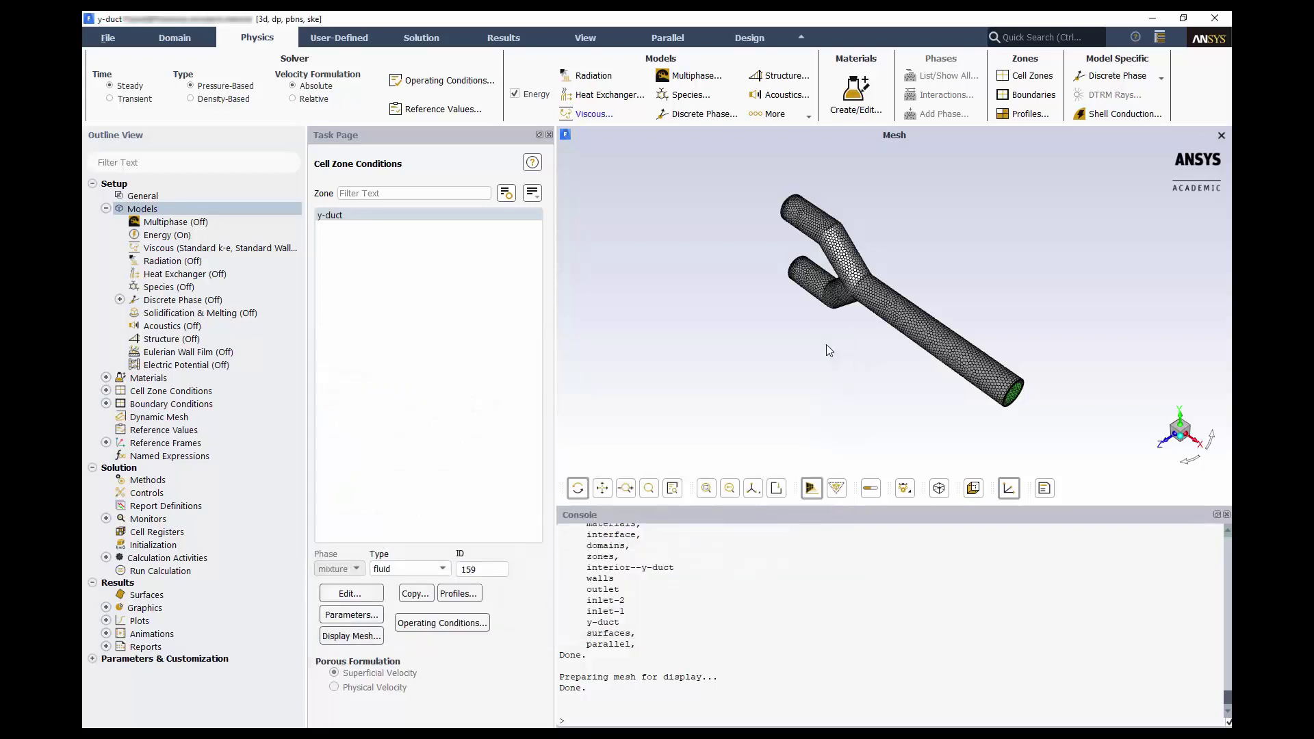
Set the inlet-1 velocity inlet's velocity magnitude to 1.5 m/s
{"action": "left_click", "coordinate": [1013, 96]}
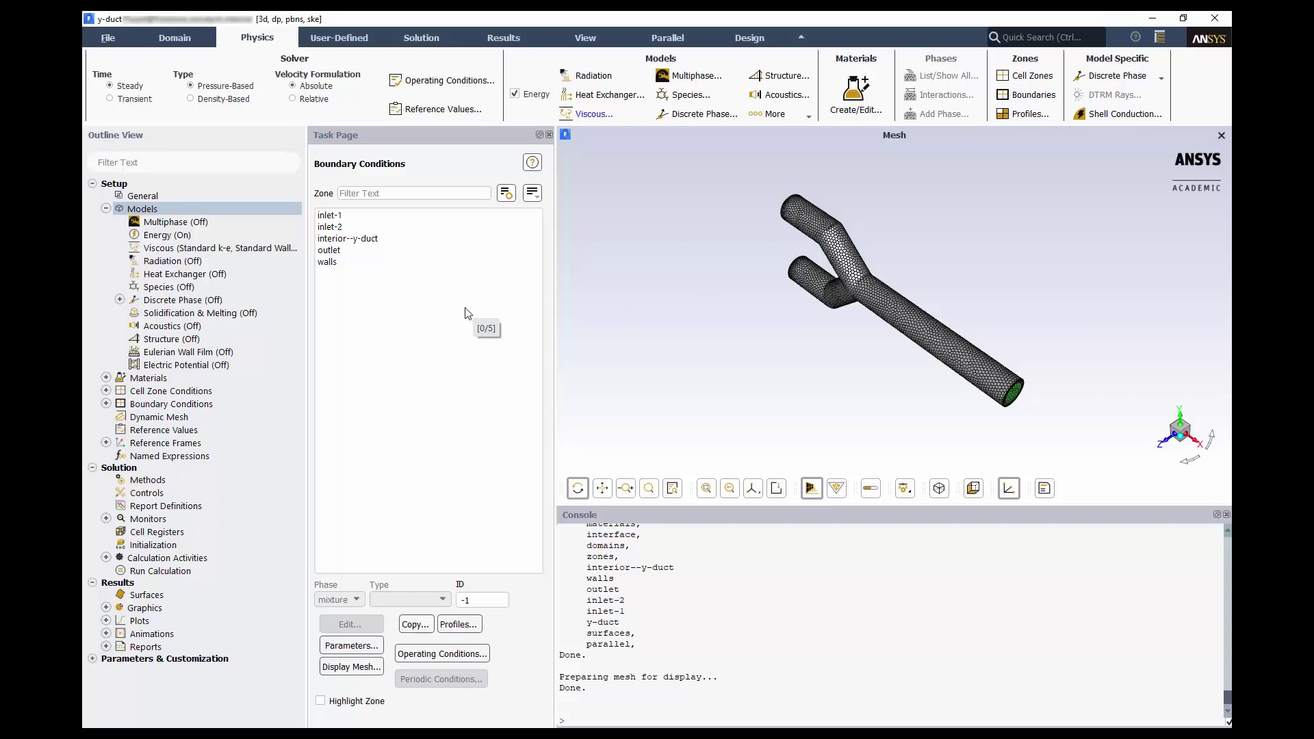
{"action": "left_click", "coordinate": [336, 215]}
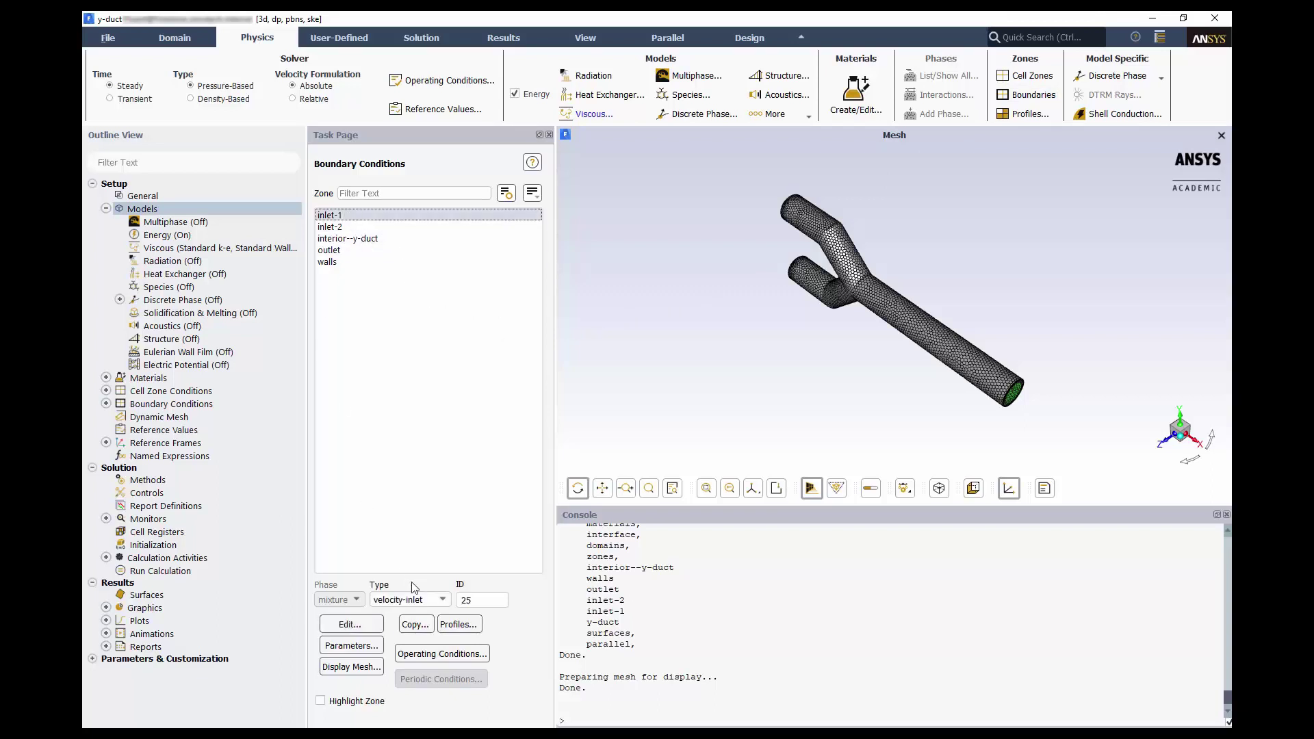
{"action": "left_click", "coordinate": [349, 625]}
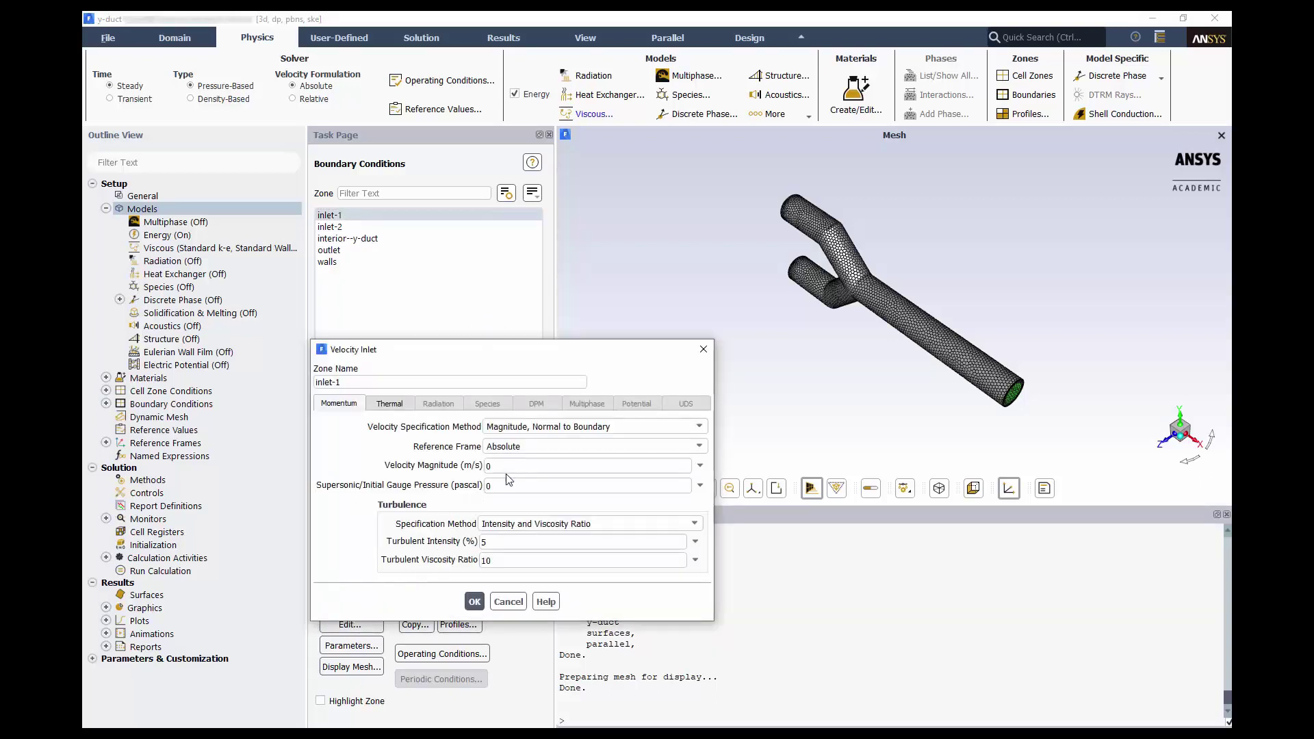
{"action": "double_click", "coordinate": [507, 469]}
{"action": "type", "text": "1.5"}
{"action": "key", "text": "Tab"}
Specify inlet-1 turbulence as 1% intensity and 0.75 m hydraulic diameter
{"action": "left_click", "coordinate": [507, 530]}
{"action": "left_click", "coordinate": [517, 573]}
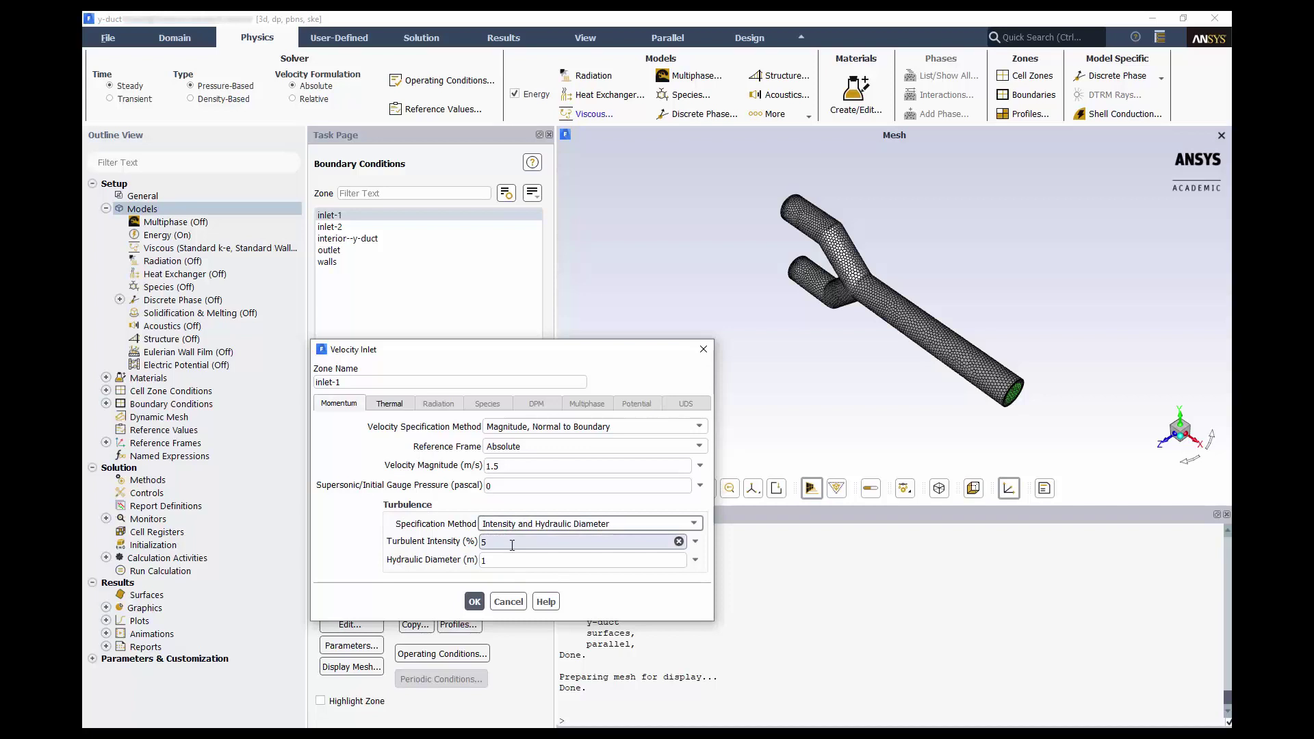
{"action": "double_click", "coordinate": [513, 542]}
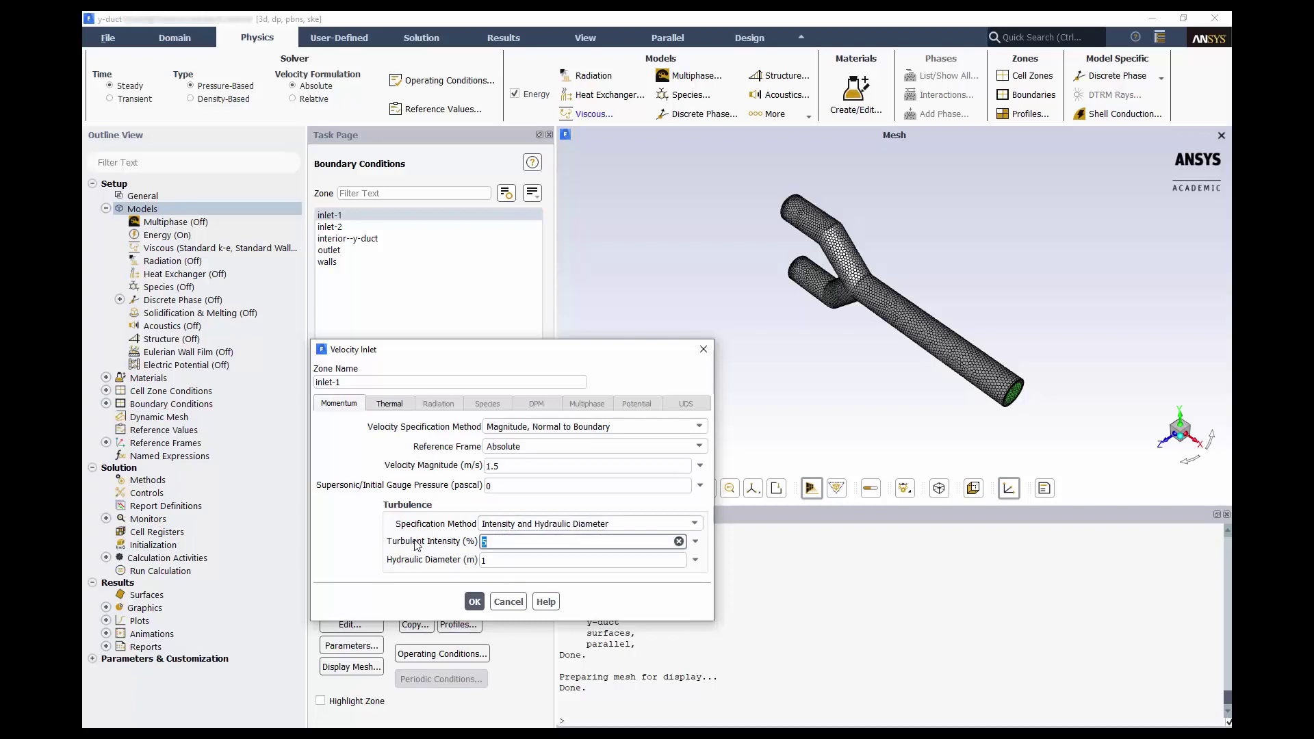
{"action": "type", "text": "1"}
{"action": "double_click", "coordinate": [513, 561]}
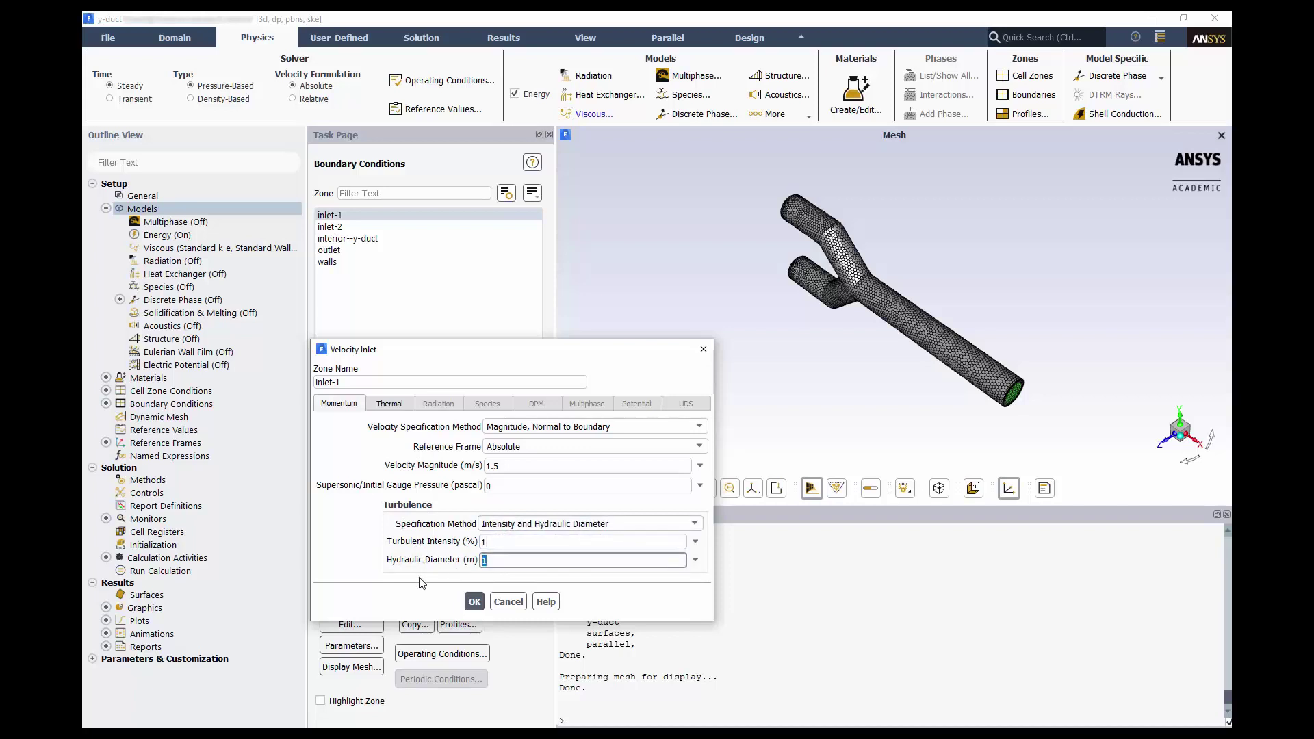
{"action": "type", "text": "0.75"}
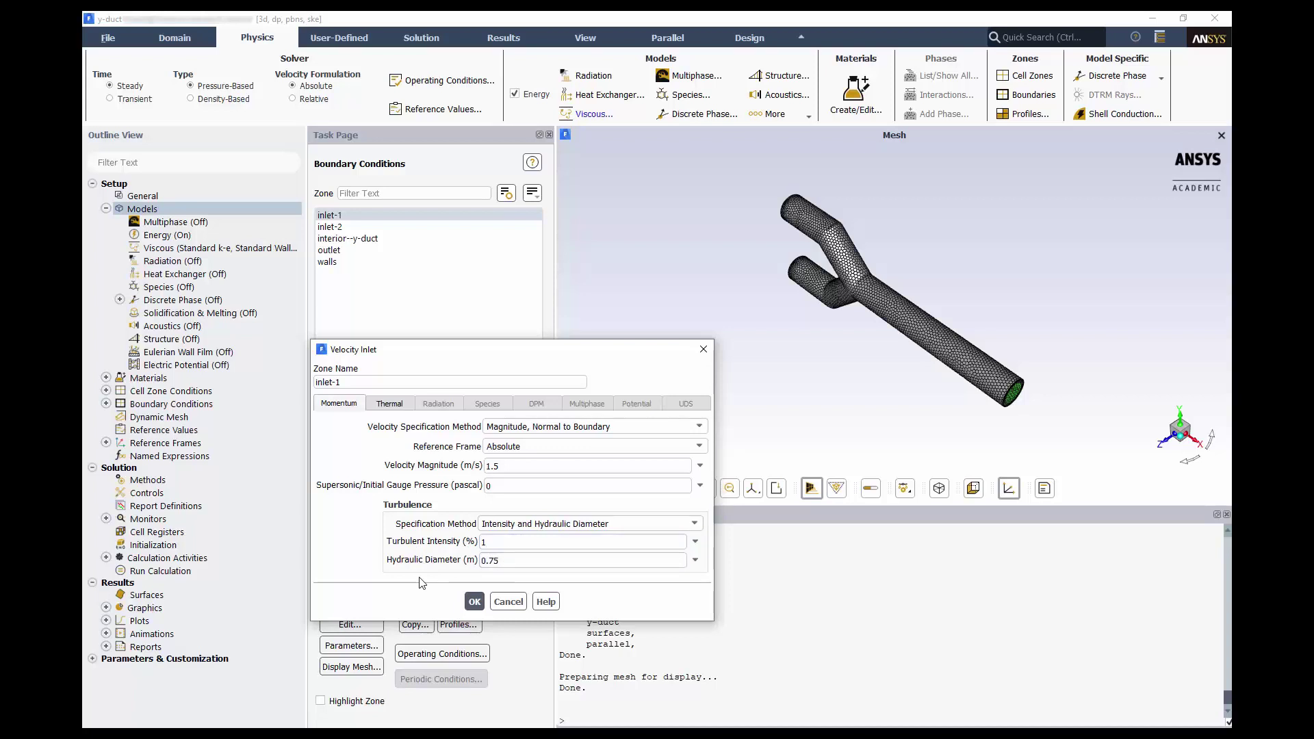
Set inlet-1's temperature to 323.15 K and apply the settings
{"action": "left_click", "coordinate": [401, 408]}
{"action": "double_click", "coordinate": [392, 427]}
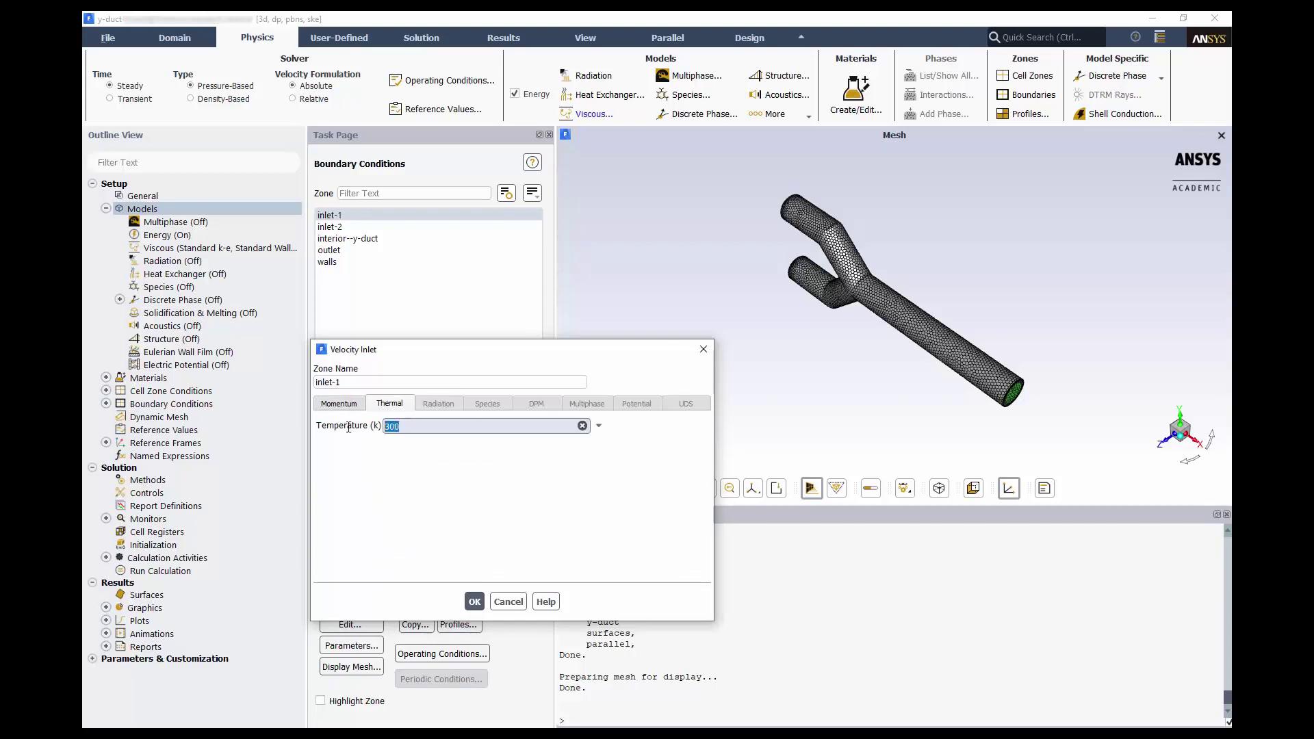
{"action": "type", "text": "323"}
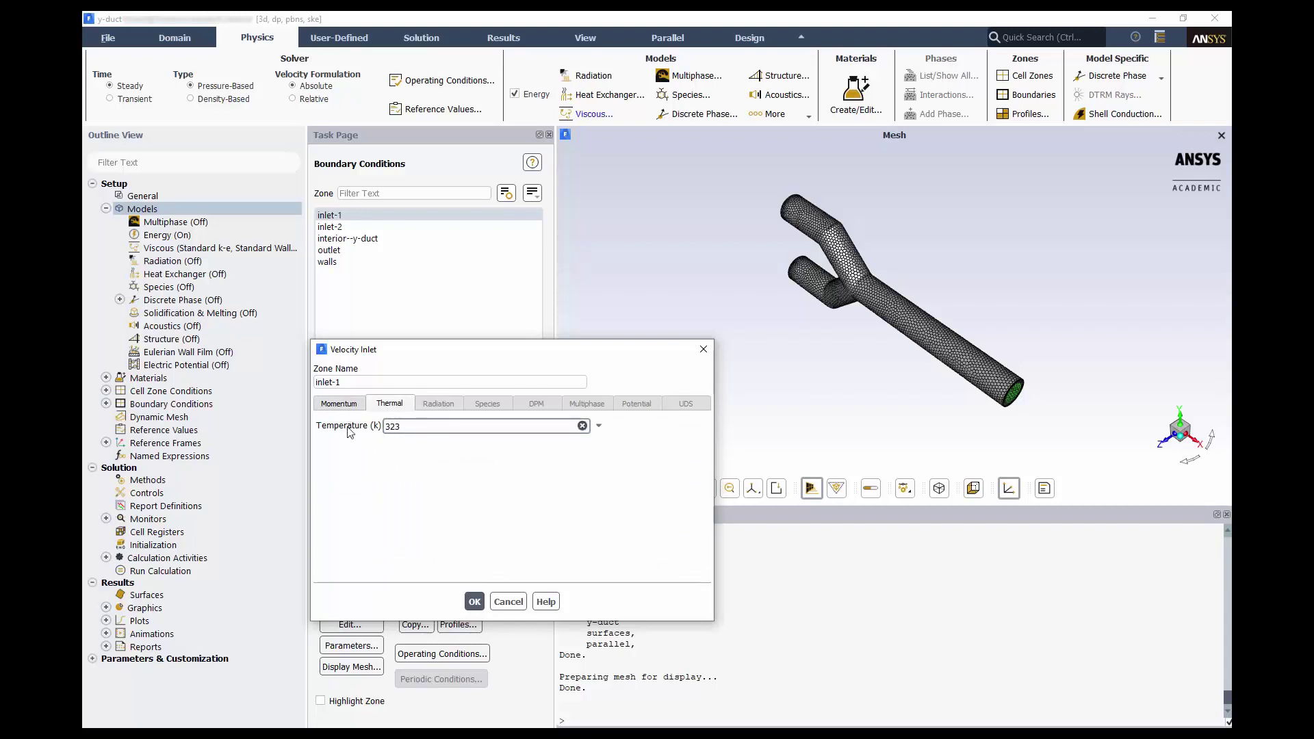
{"action": "type", "text": ".15"}
{"action": "left_click", "coordinate": [475, 601]}
Set the inlet-2 velocity inlet's velocity magnitude to 3.5 m/s
{"action": "left_click", "coordinate": [339, 227]}
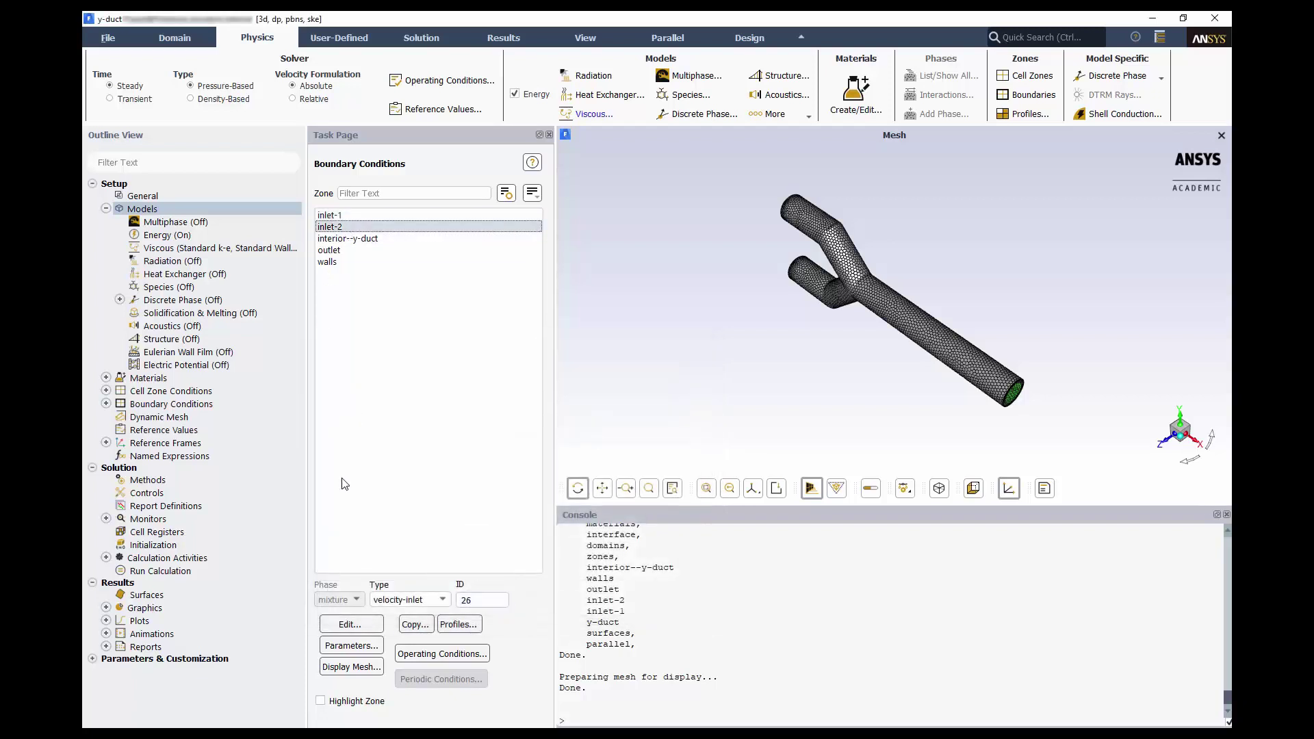
{"action": "left_click", "coordinate": [350, 625]}
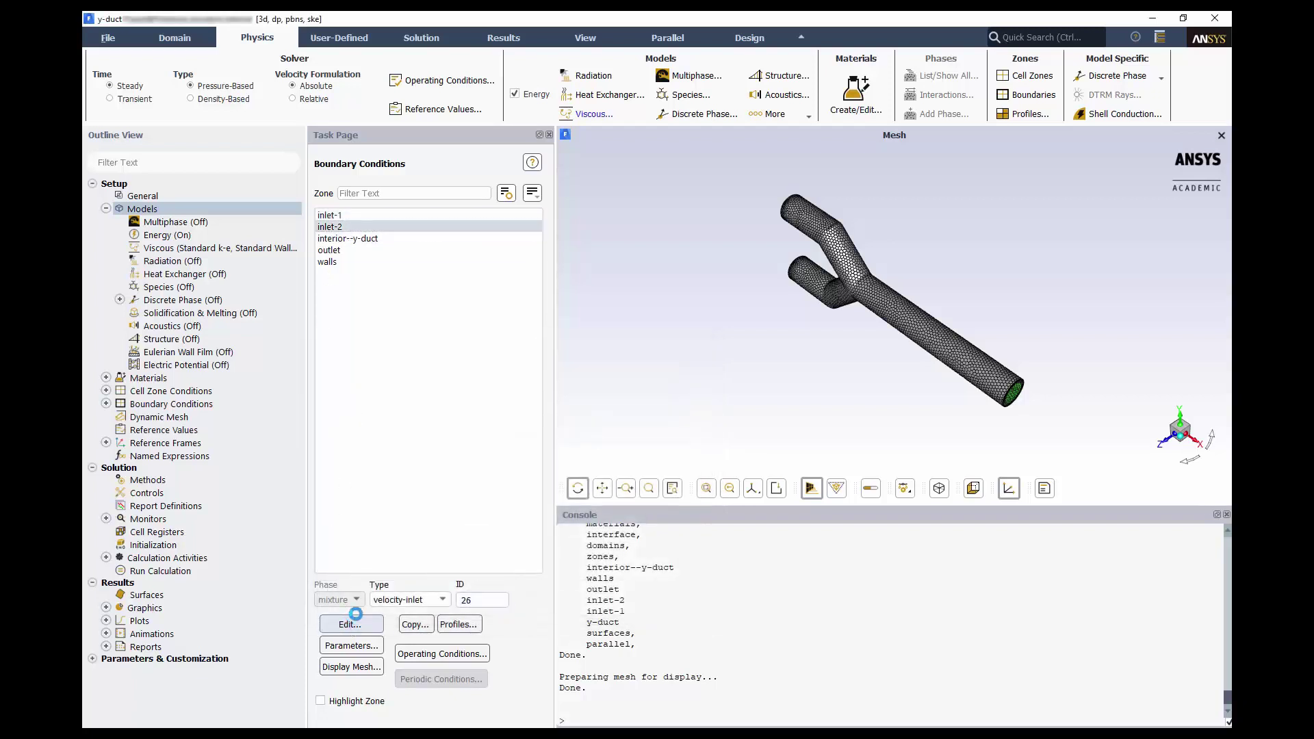
{"action": "double_click", "coordinate": [494, 466]}
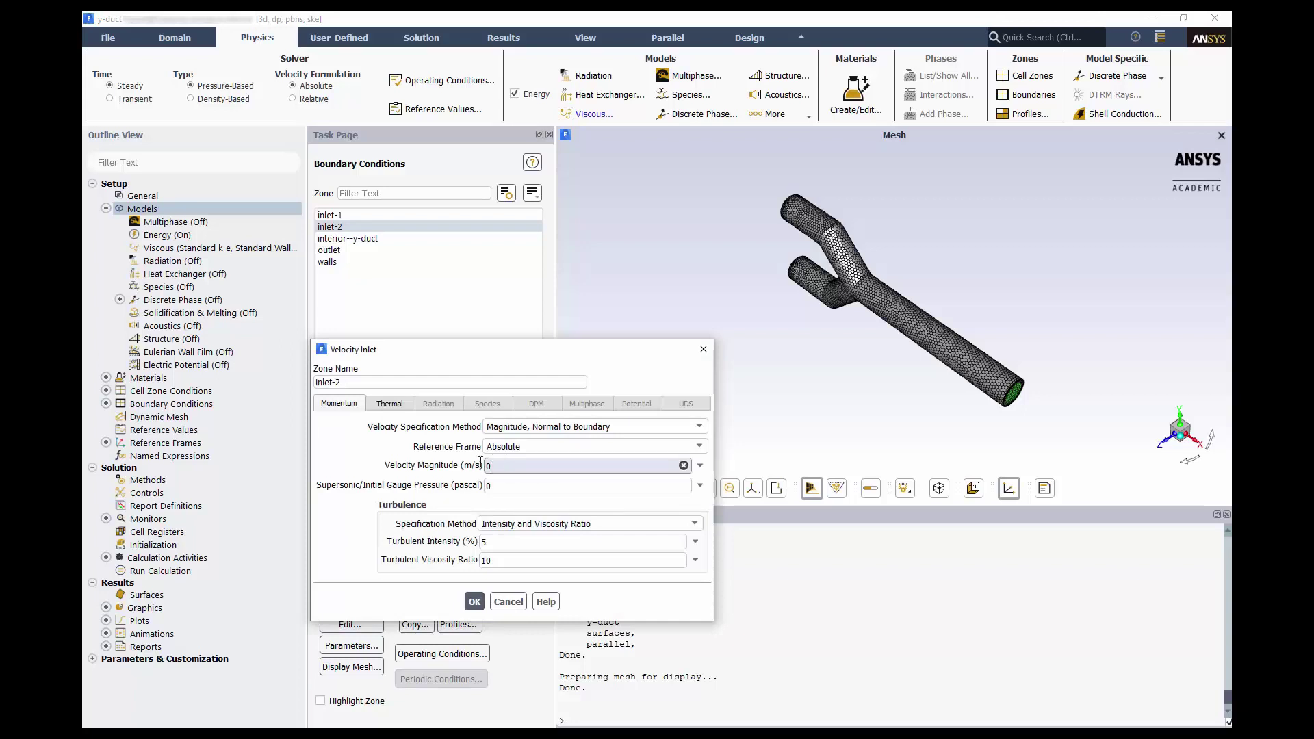
{"action": "type", "text": "3.5"}
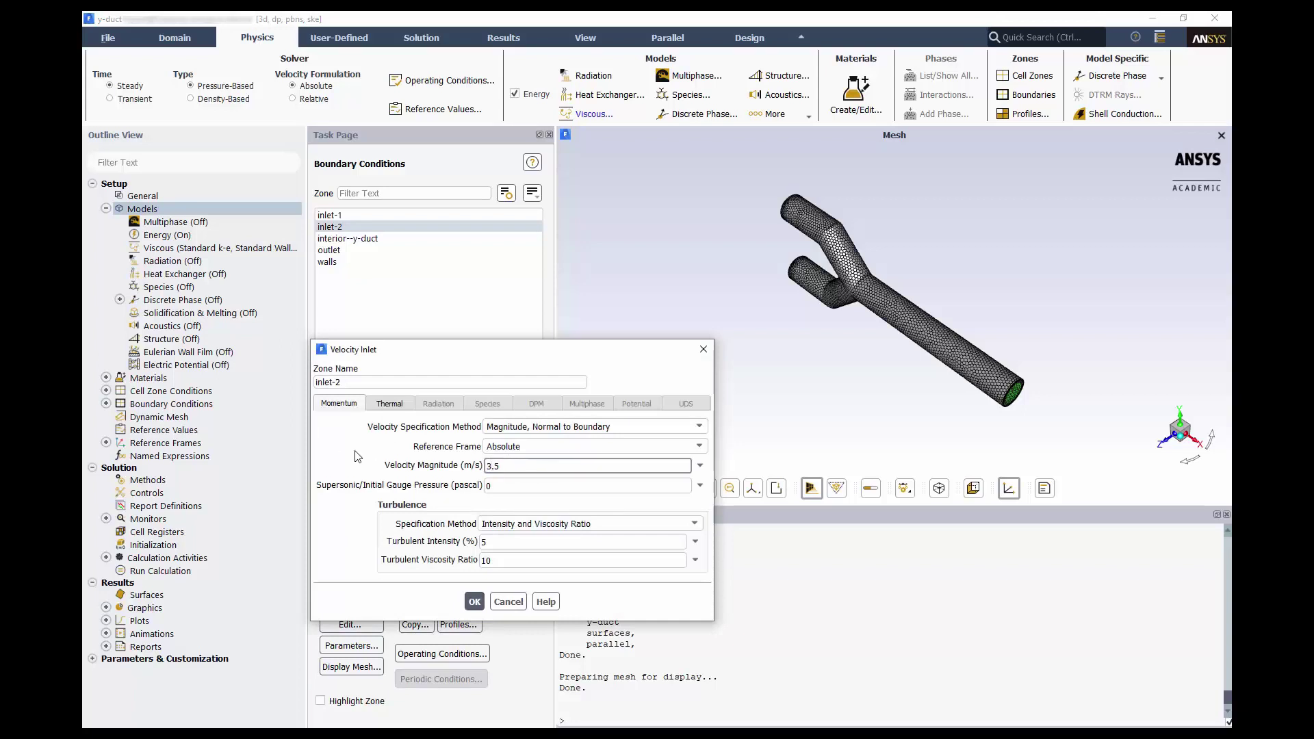
Specify inlet-2 turbulence as 1% intensity and 0.75 m hydraulic diameter
{"action": "left_click", "coordinate": [503, 524]}
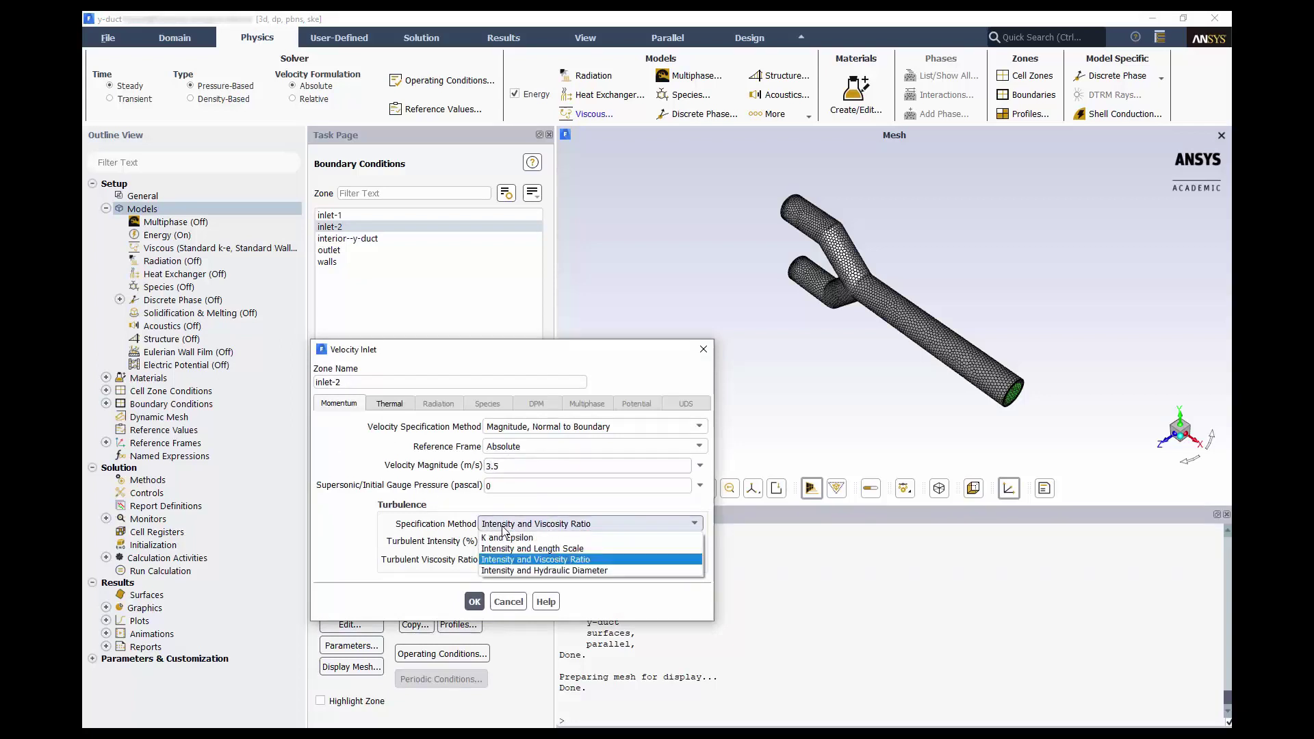
{"action": "left_click", "coordinate": [522, 571]}
{"action": "double_click", "coordinate": [497, 543]}
{"action": "type", "text": "1"}
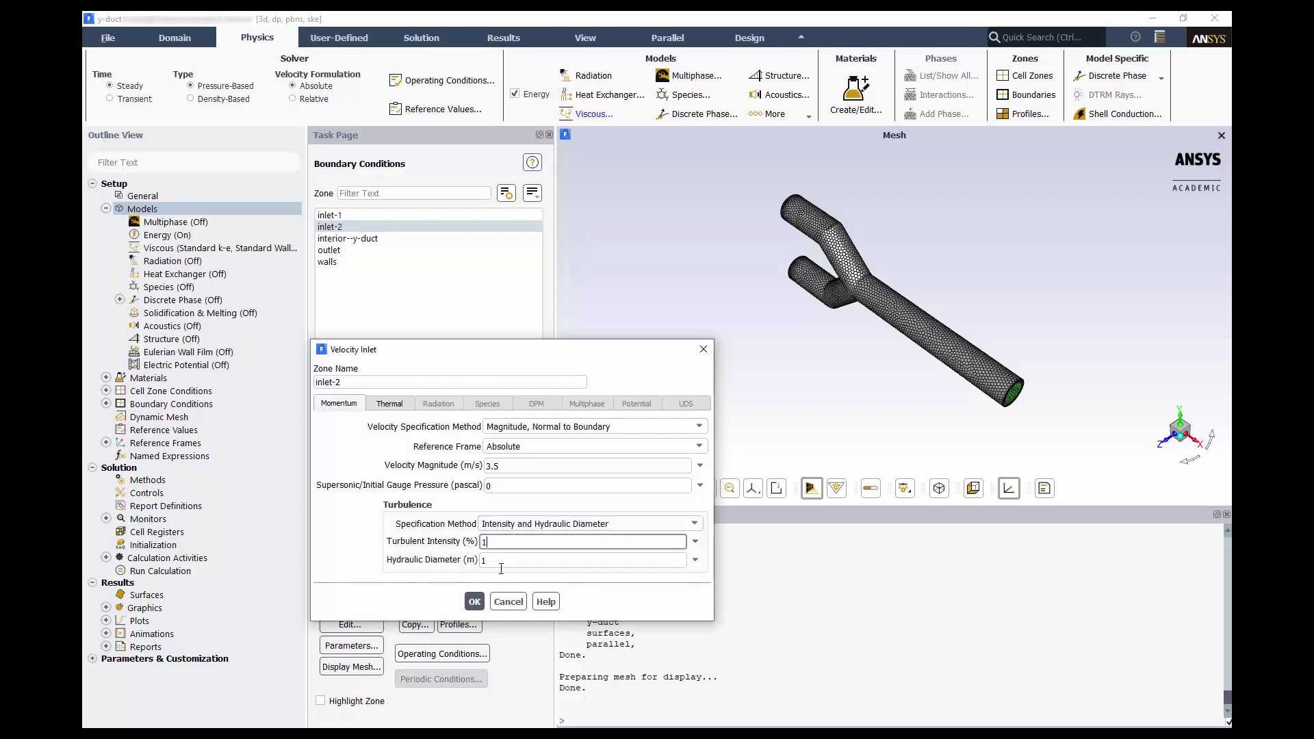
{"action": "key", "text": "Tab"}
{"action": "type", "text": "0.7"}
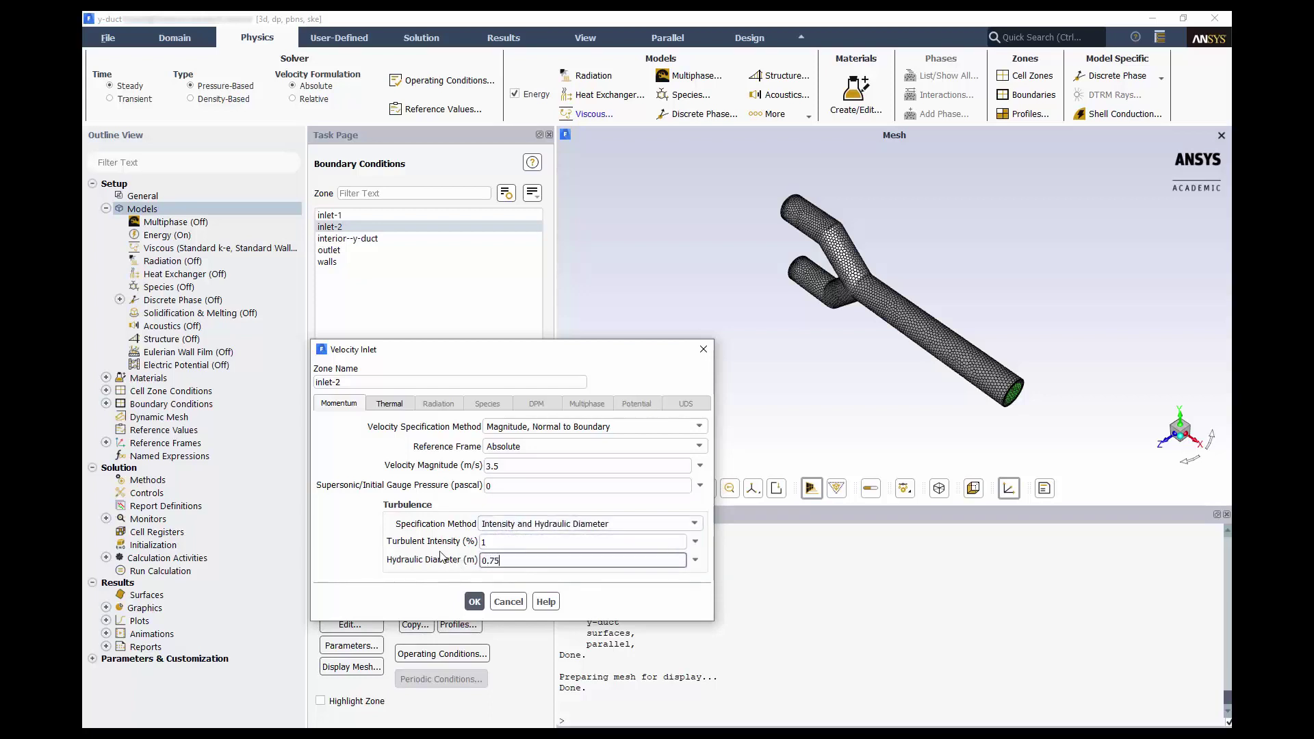
Set inlet-2's temperature to 298.15 K and apply the settings
{"action": "left_click", "coordinate": [392, 406]}
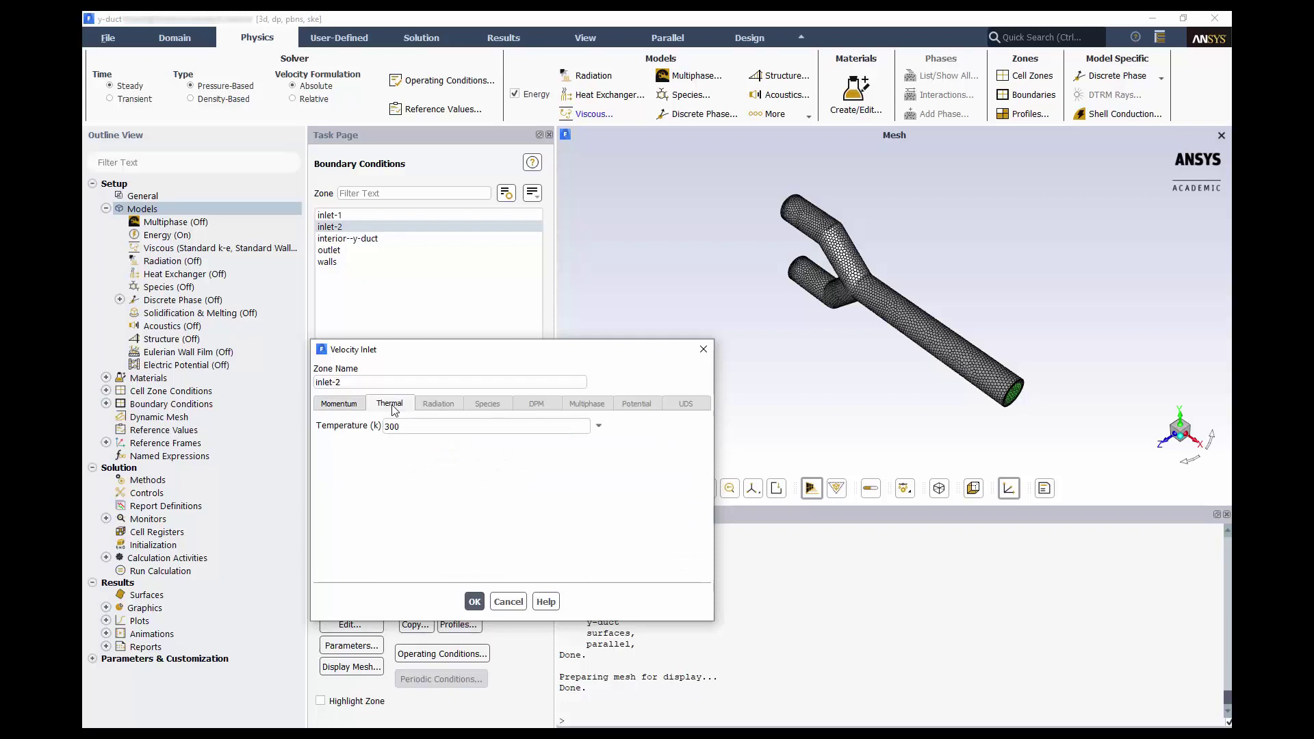
{"action": "double_click", "coordinate": [411, 426]}
{"action": "type", "text": "29"}
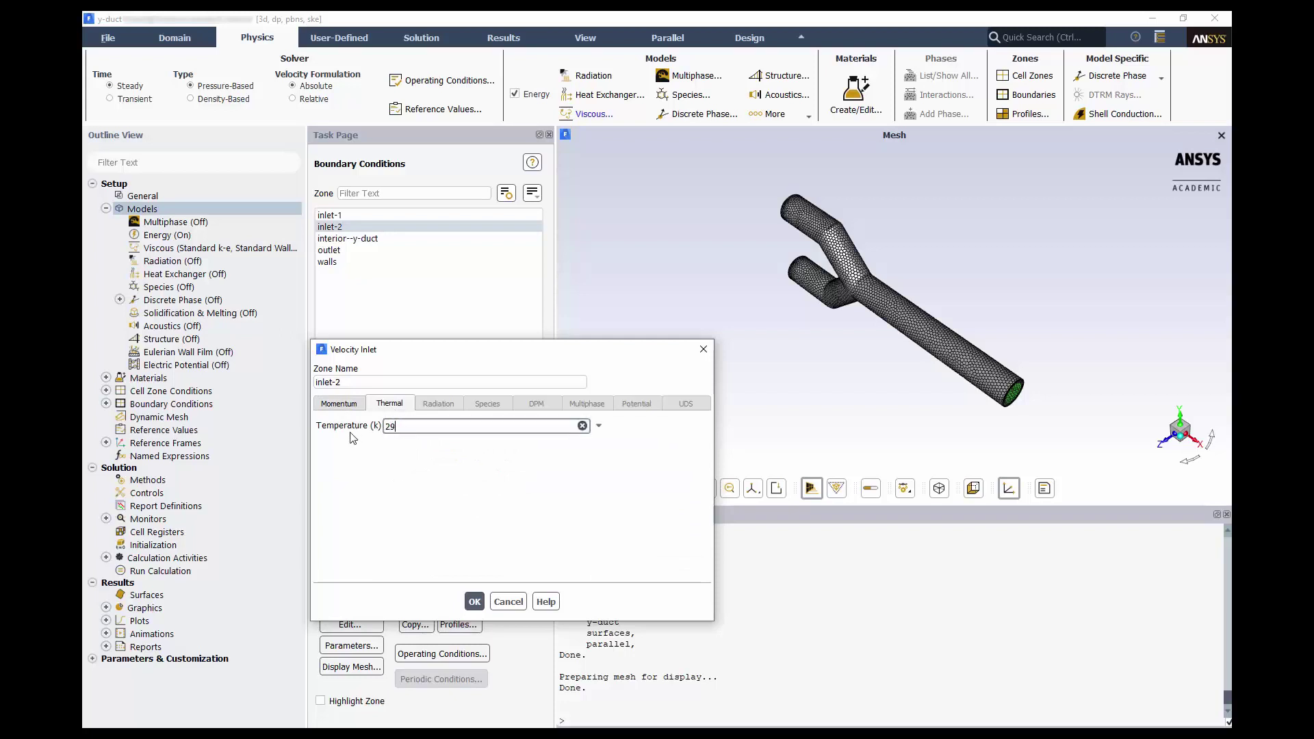
{"action": "type", "text": "8.15"}
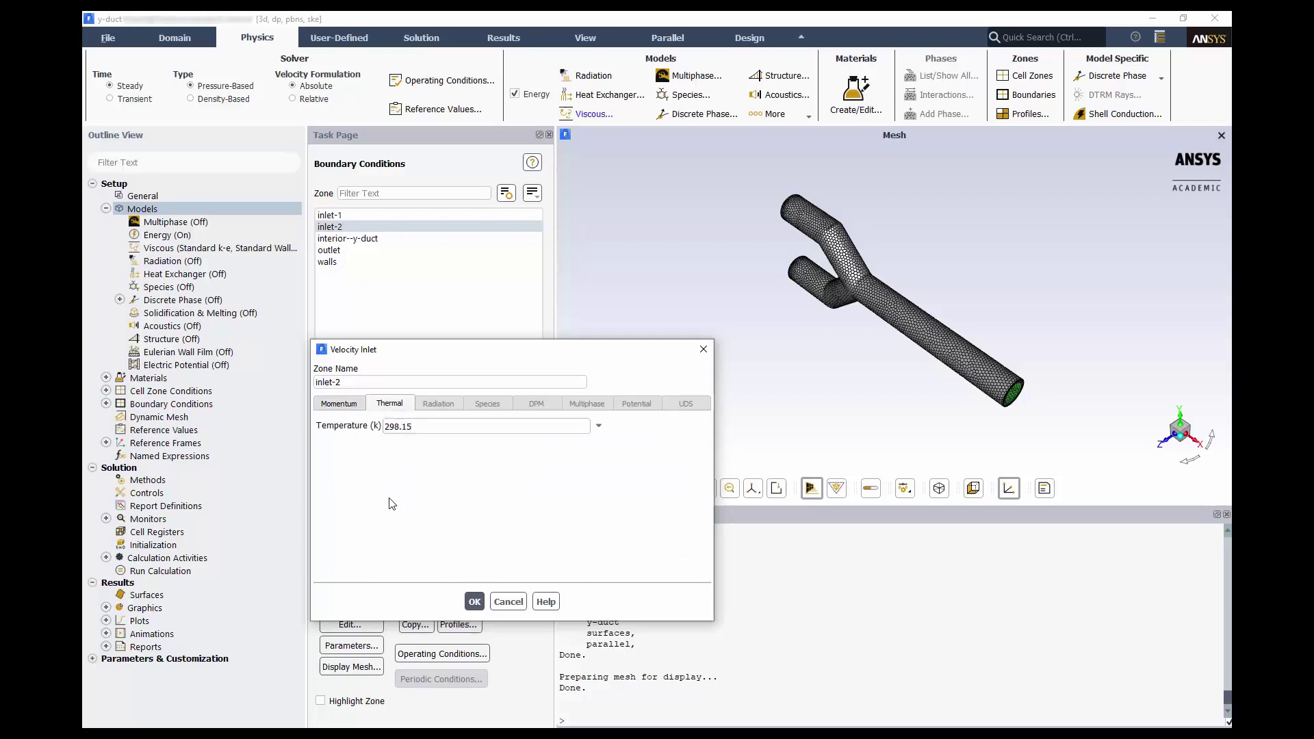
{"action": "left_click", "coordinate": [475, 601]}
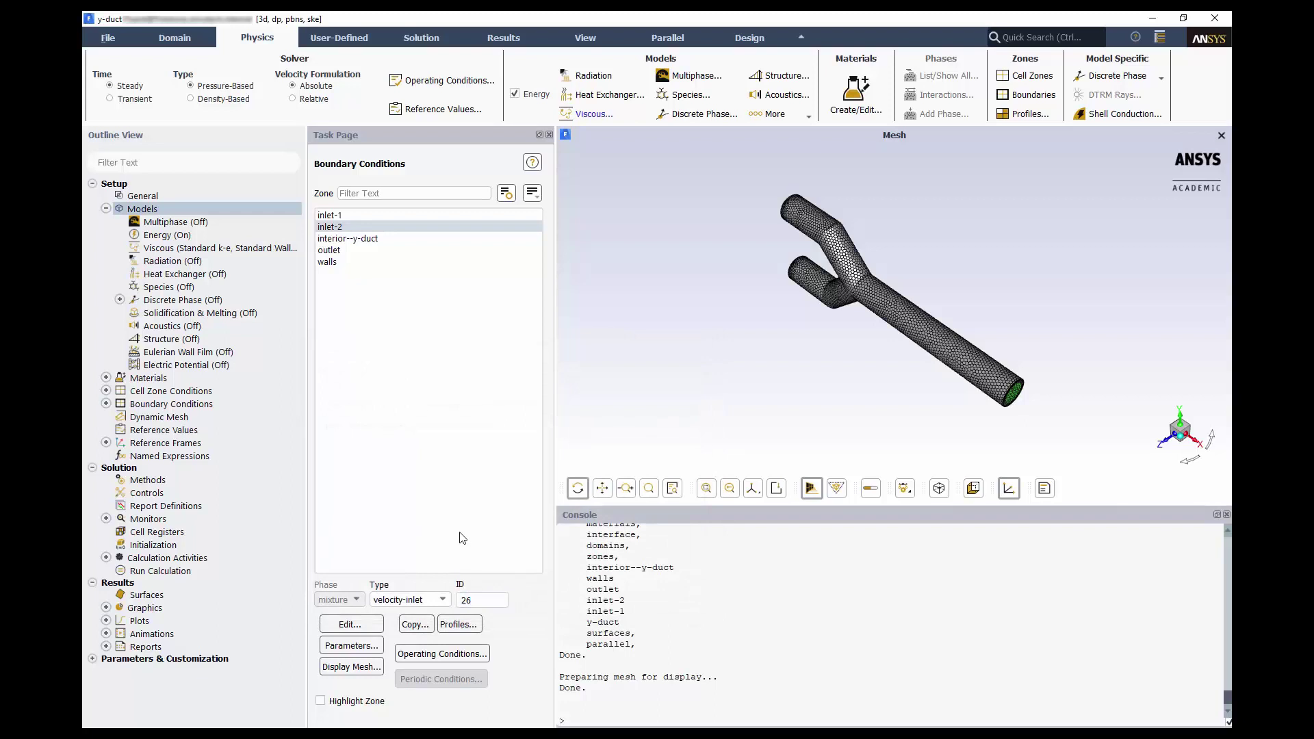
Open the outlet boundary settings and check its backflow temperature
{"action": "left_click", "coordinate": [359, 250]}
{"action": "left_click", "coordinate": [350, 625]}
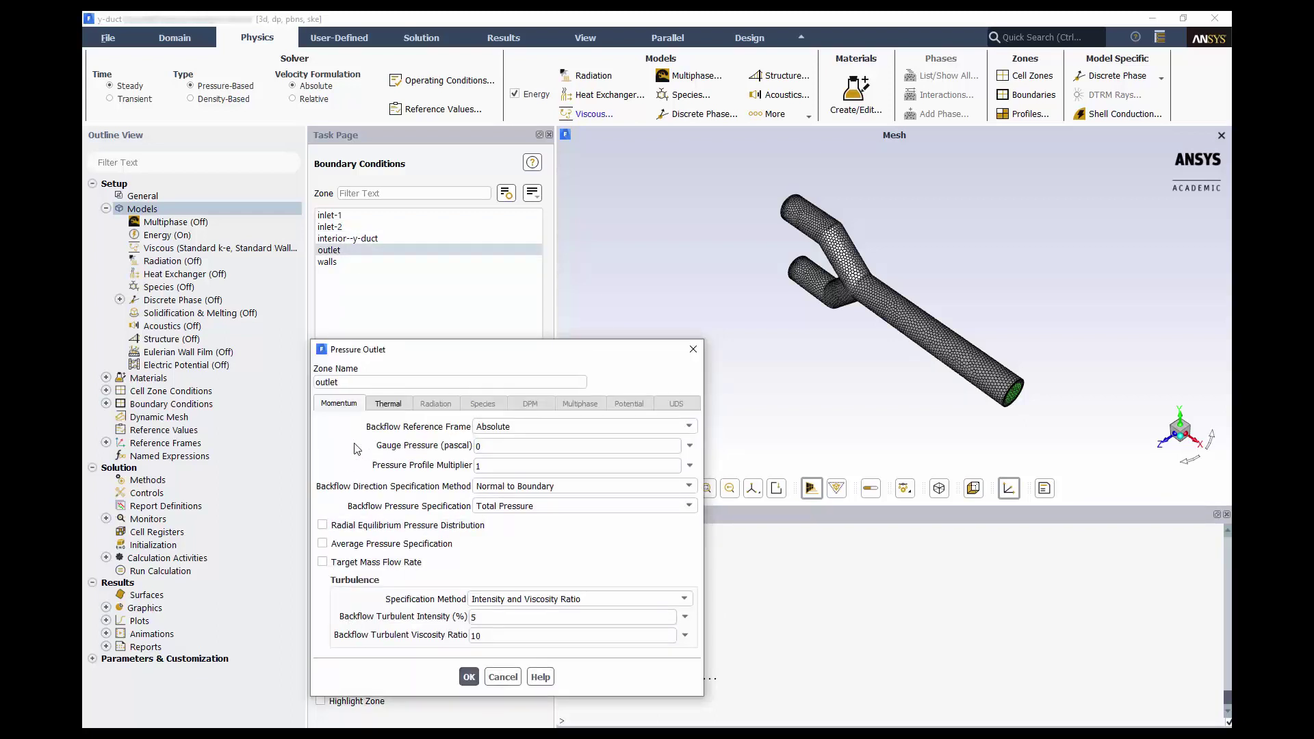
{"action": "left_click", "coordinate": [380, 405]}
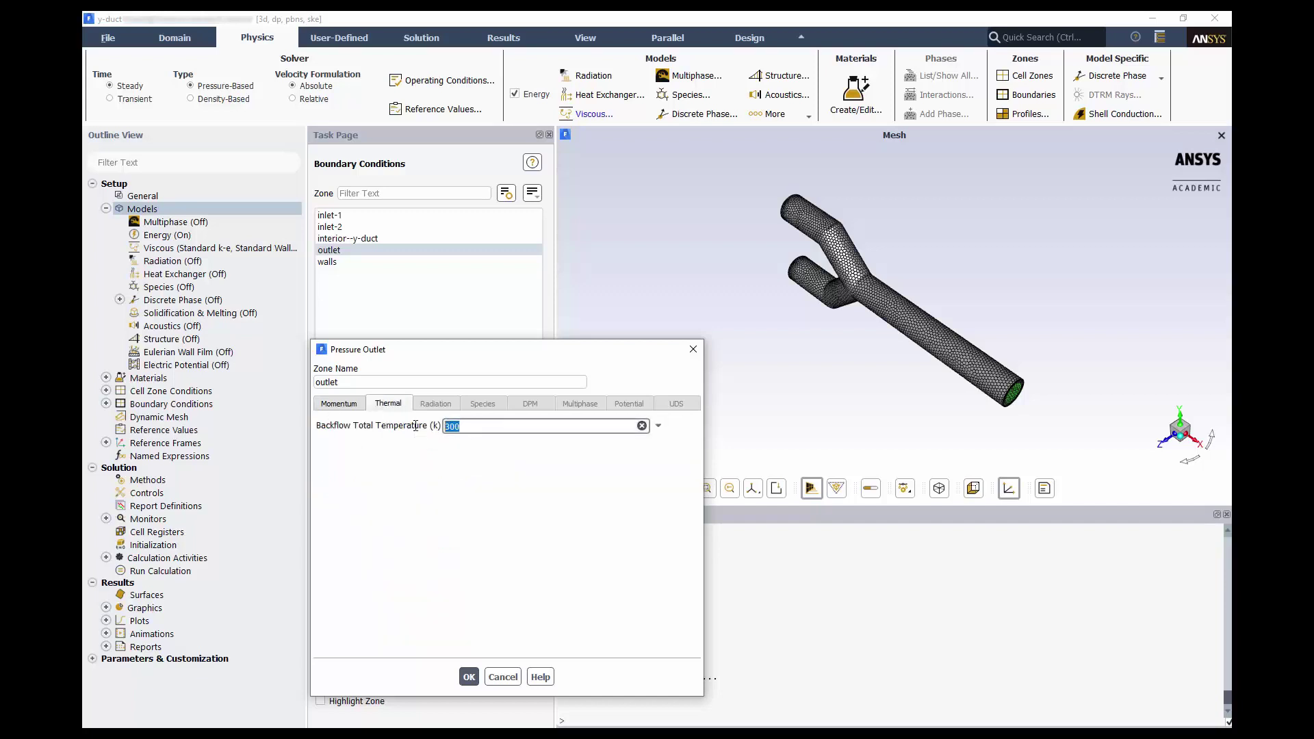
{"action": "left_click", "coordinate": [329, 404]}
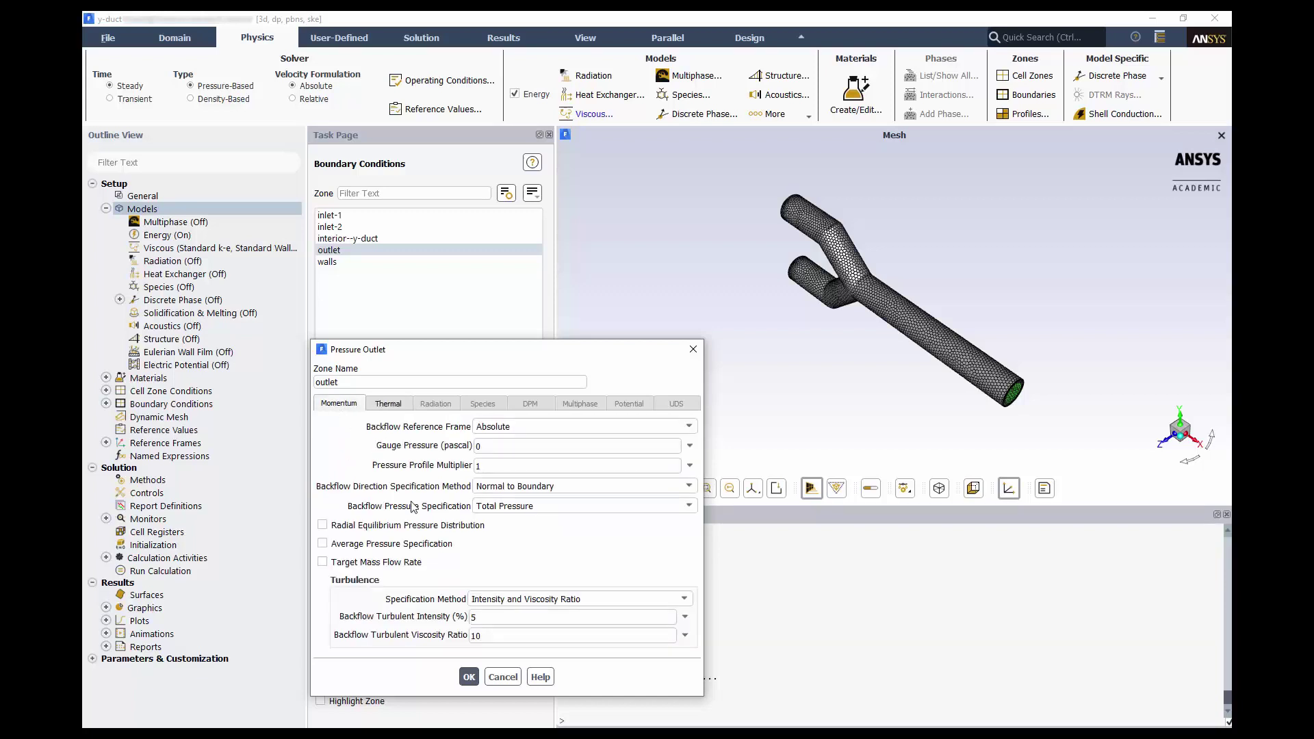
Specify outlet backflow turbulence as 1% intensity and 0.75 m hydraulic diameter
{"action": "left_click", "coordinate": [501, 599]}
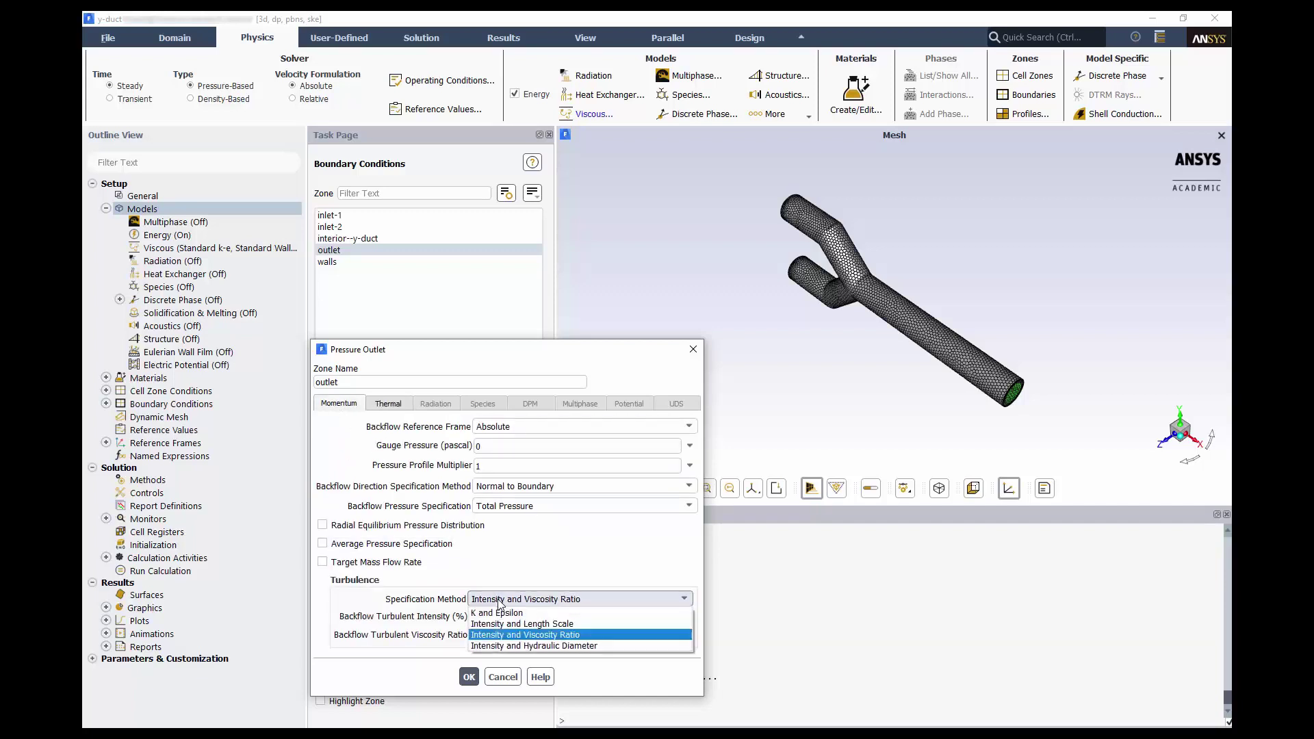
{"action": "left_click", "coordinate": [510, 645]}
{"action": "key", "text": "Tab"}
{"action": "type", "text": "1"}
{"action": "left_click", "coordinate": [472, 634]}
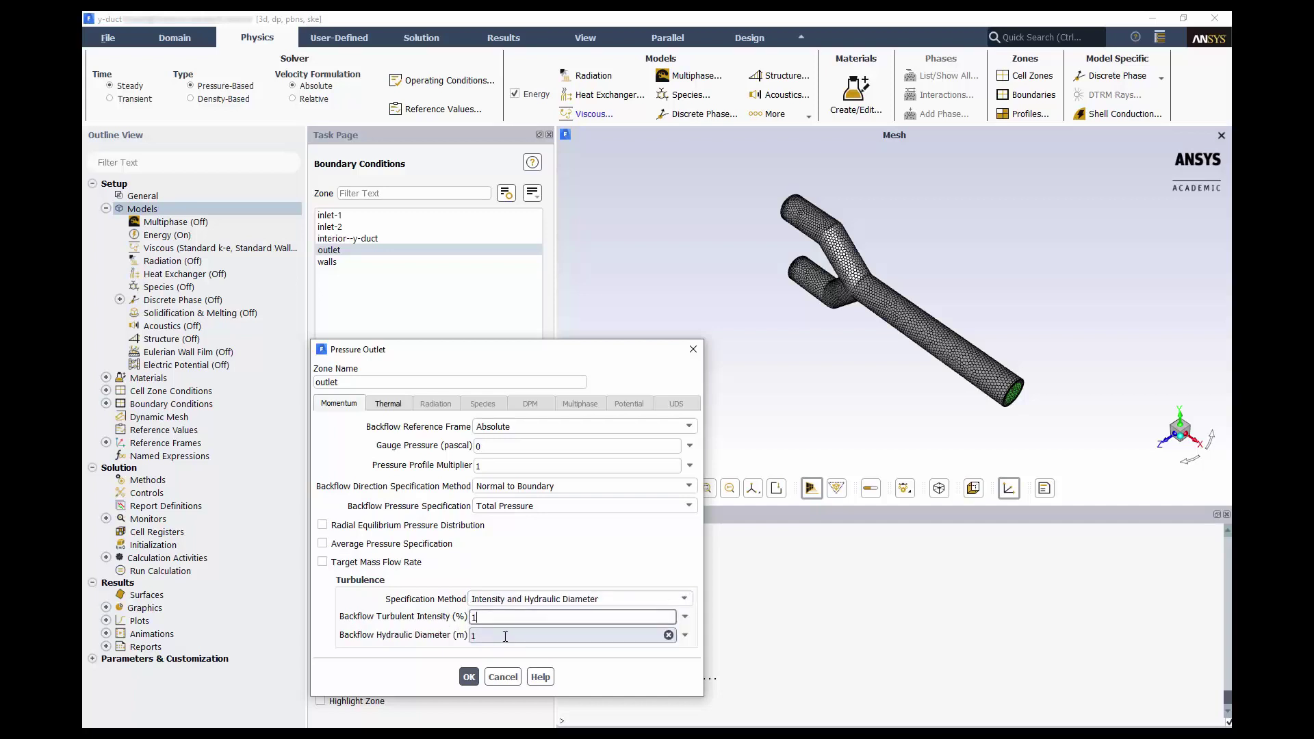
{"action": "type", "text": "0.75"}
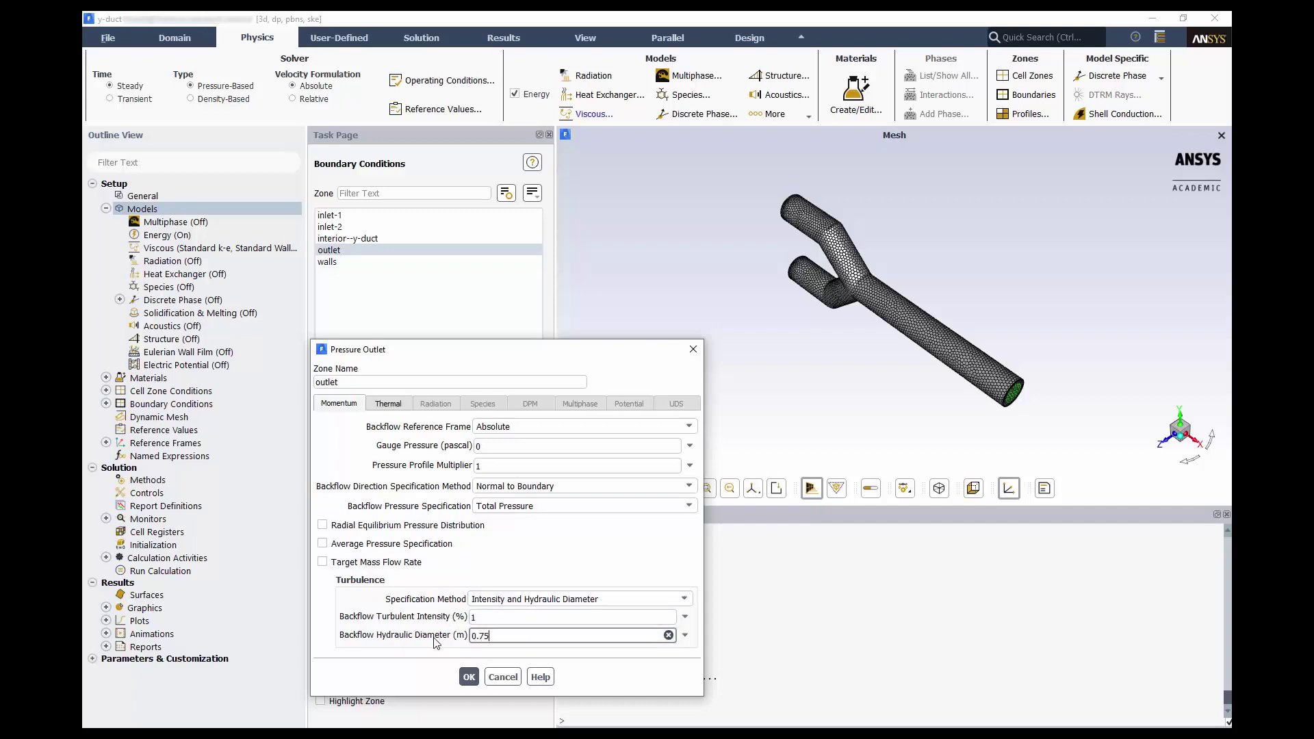
{"action": "left_click", "coordinate": [426, 651]}
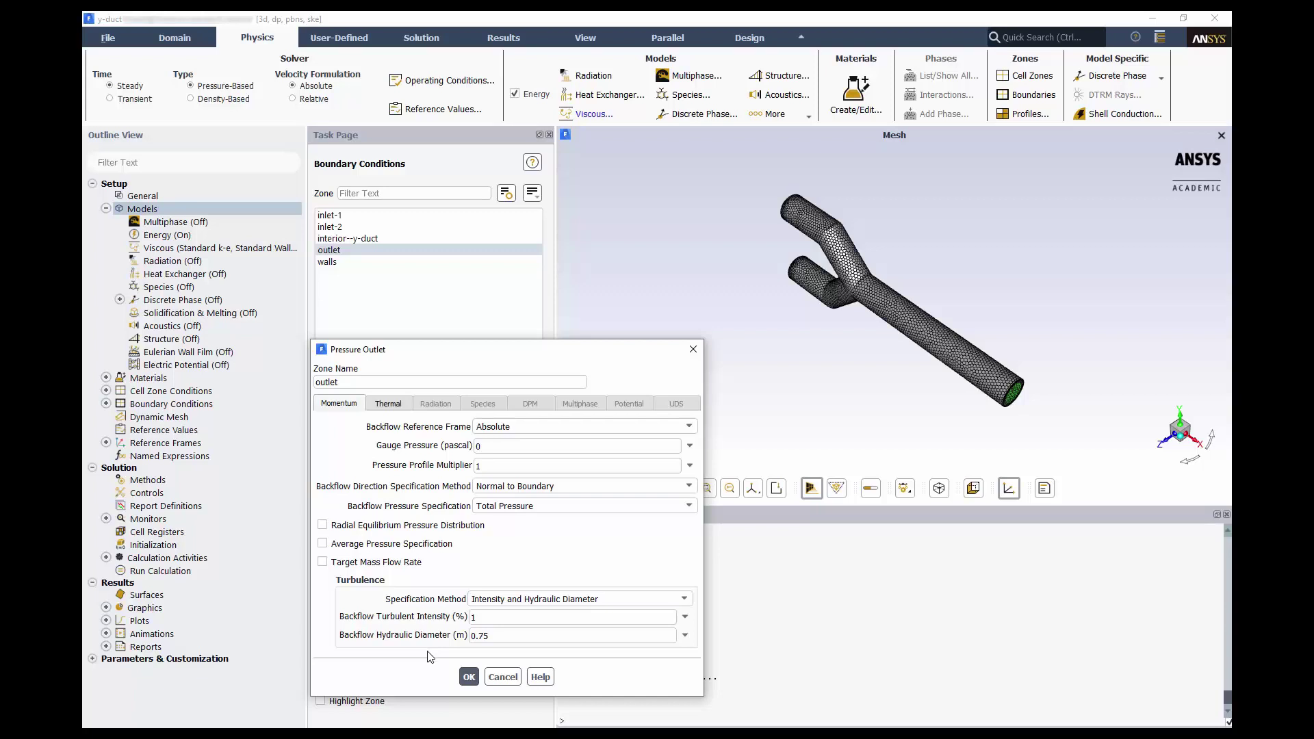
Confirm the outlet settings: 0 Pa gauge pressure, 1% backflow intensity, 0.75 m diameter
{"action": "left_click", "coordinate": [468, 677]}
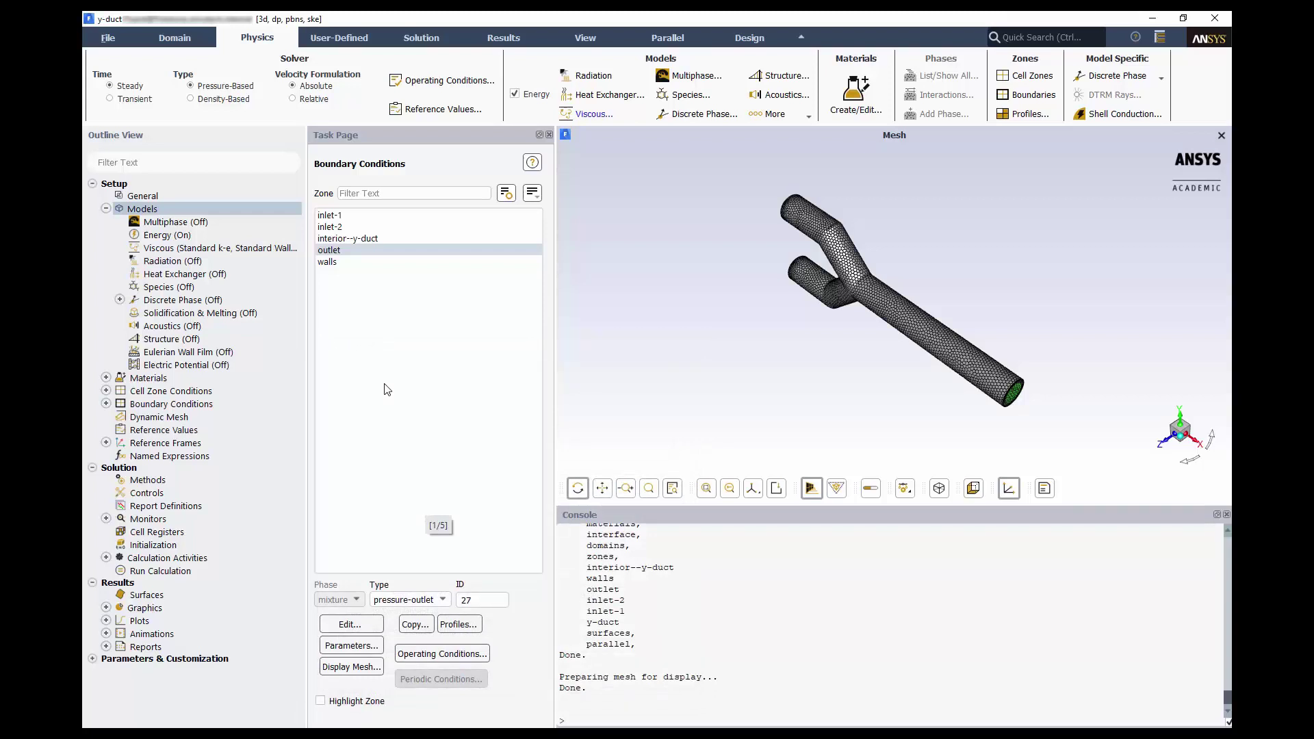
Accept the walls boundary's default stationary, no-slip, standard-roughness settings
{"action": "left_click", "coordinate": [368, 262]}
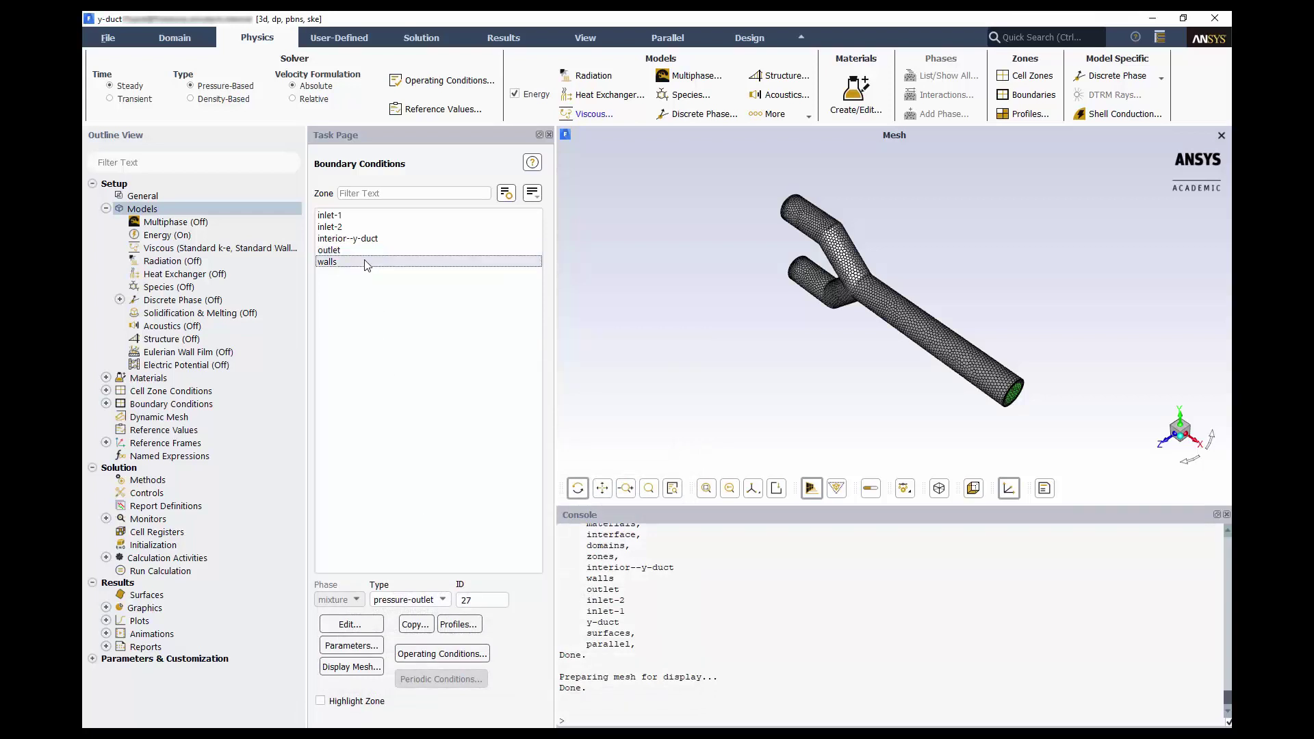
{"action": "left_click", "coordinate": [351, 624]}
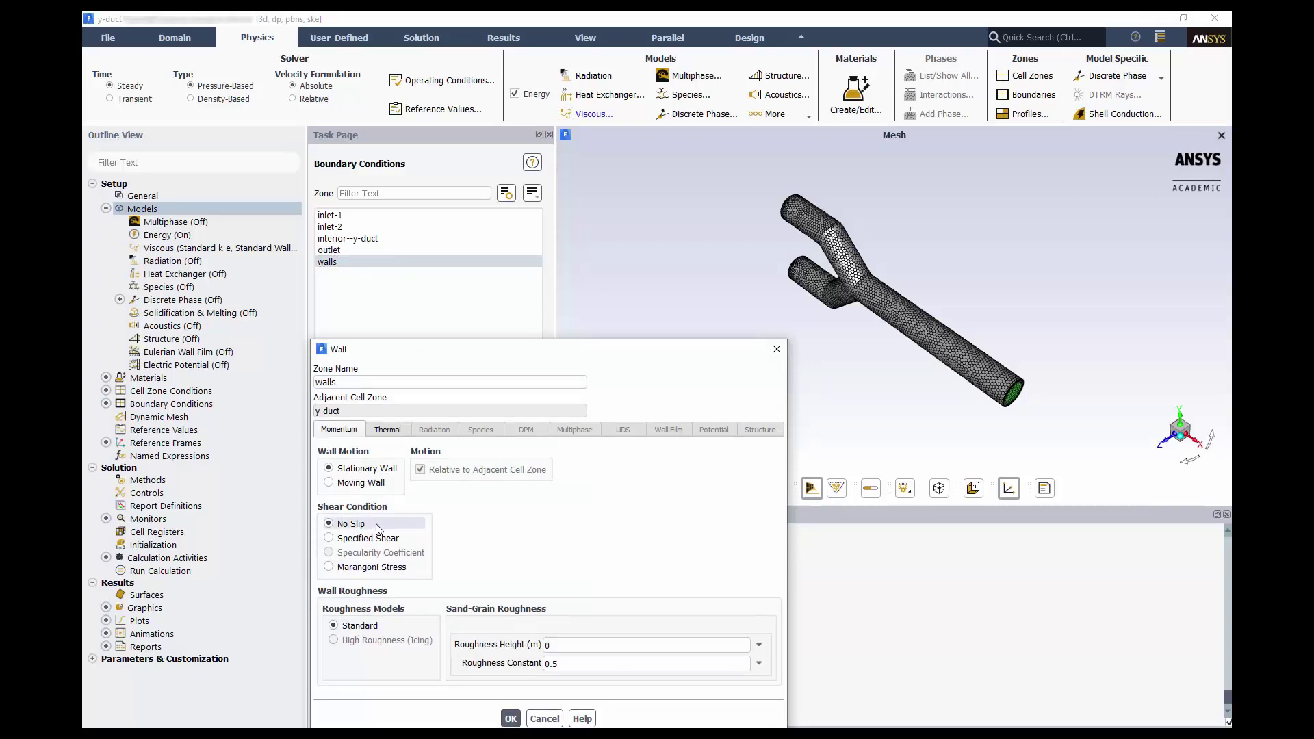
{"action": "left_click", "coordinate": [511, 719]}
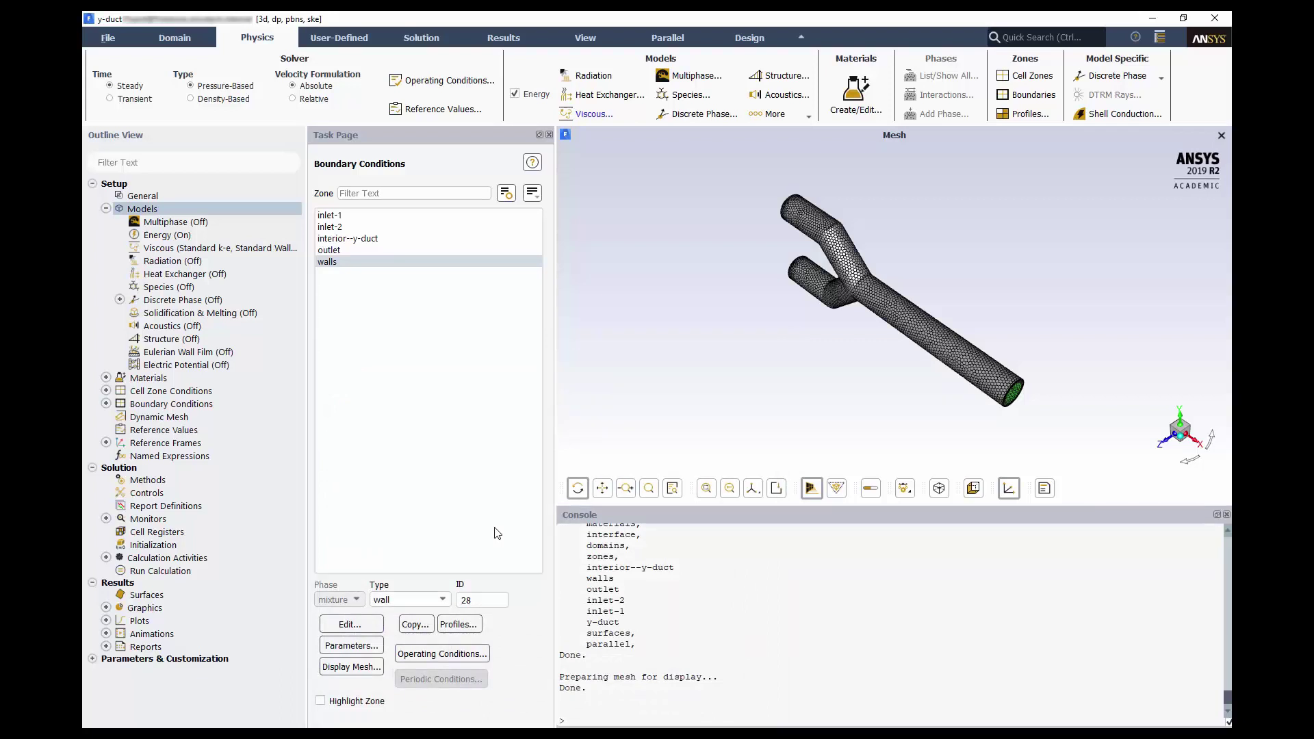